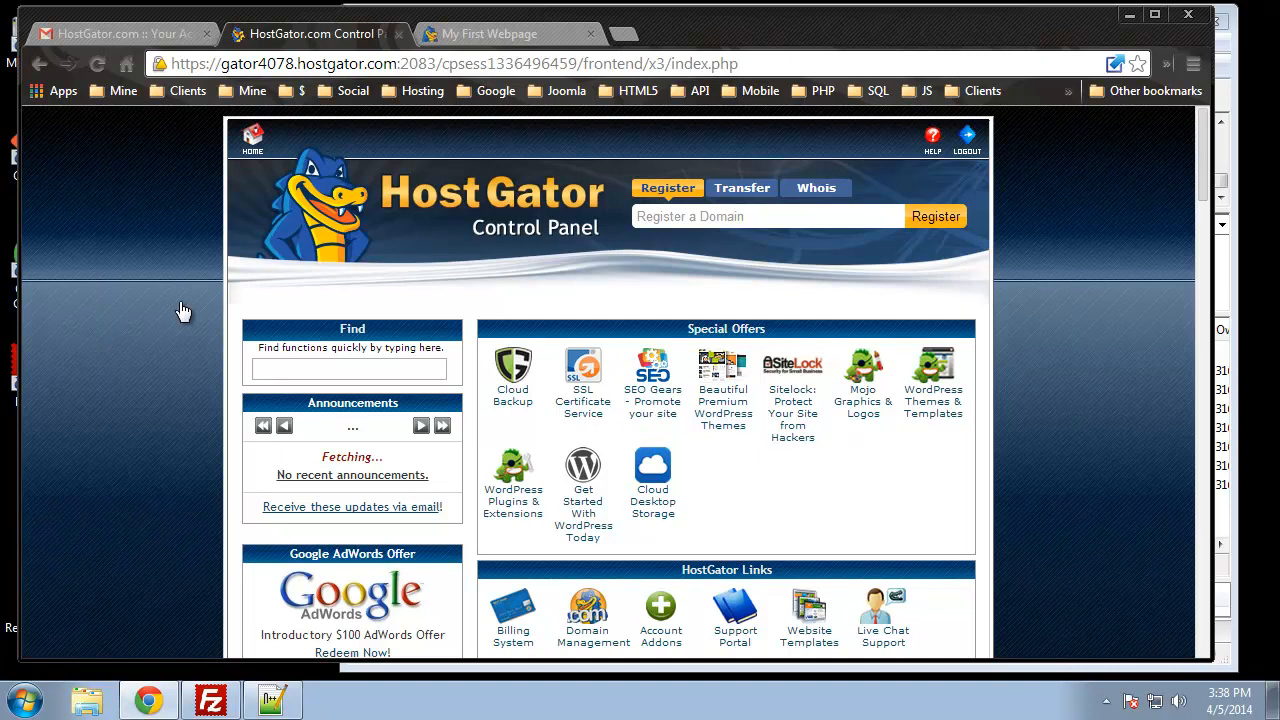
Step: View the Eduonix sample site and highlight the eduonix.info domain in its address
{"action": "left_click", "coordinate": [505, 37]}
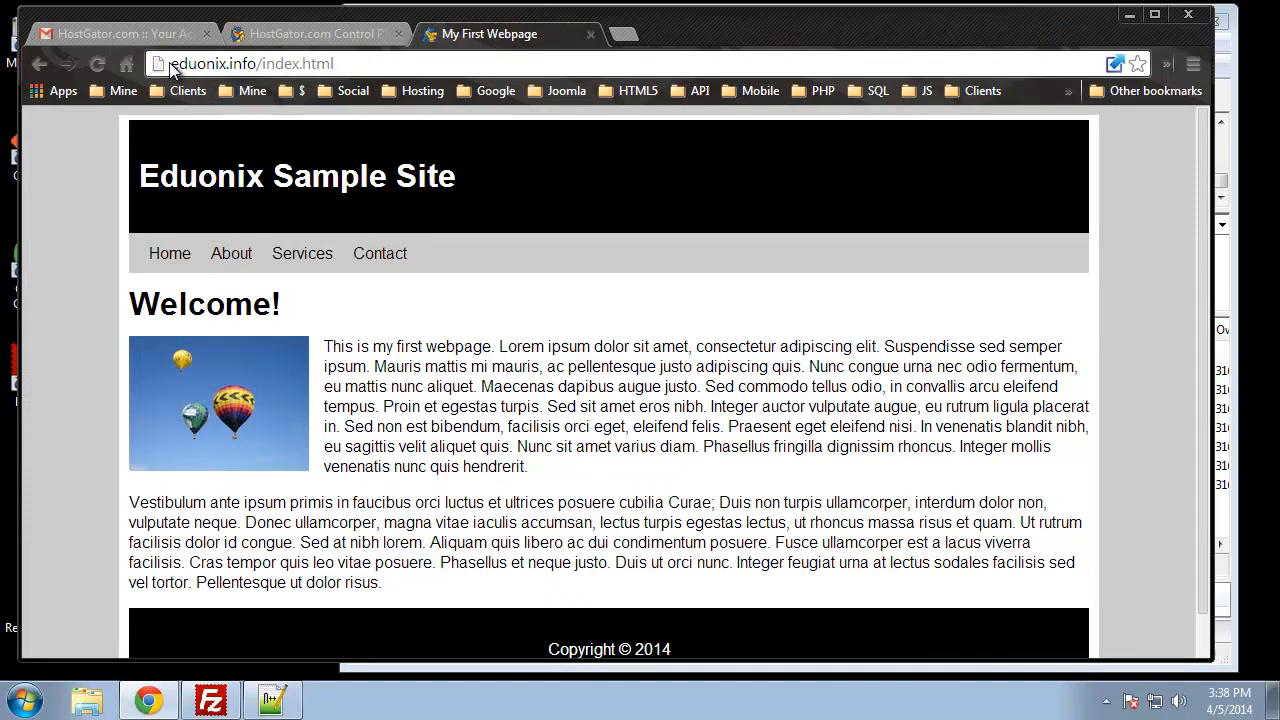
{"action": "left_click_drag", "start_coordinate": [175, 62], "coordinate": [256, 63]}
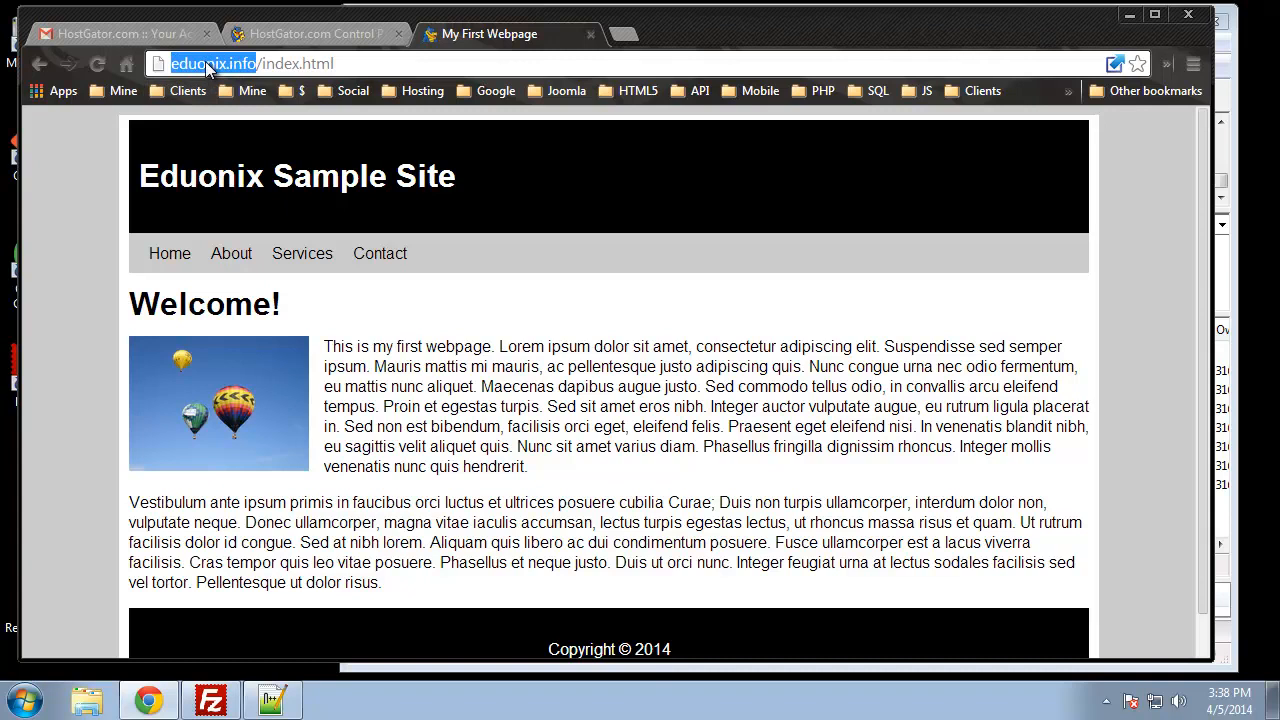
{"action": "left_click", "coordinate": [235, 63]}
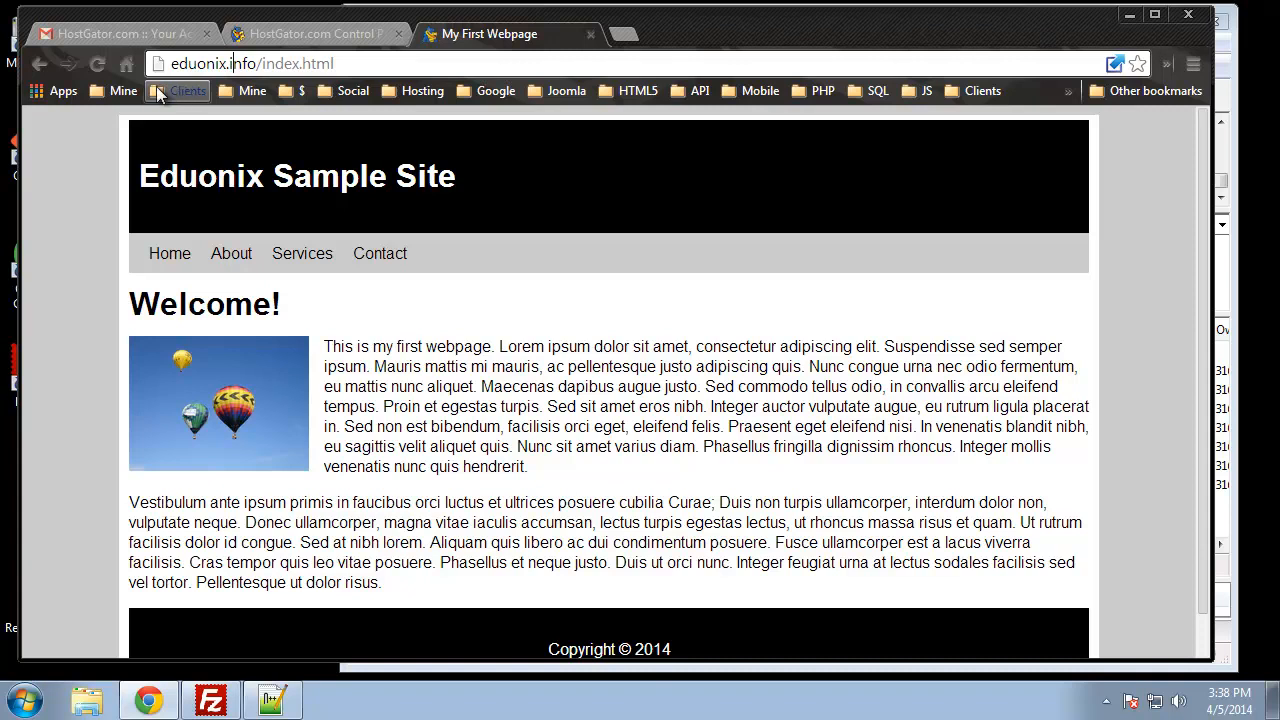
Step: Back in cPanel, open the Subdomains tool and dismiss its help panel
{"action": "left_click", "coordinate": [280, 32]}
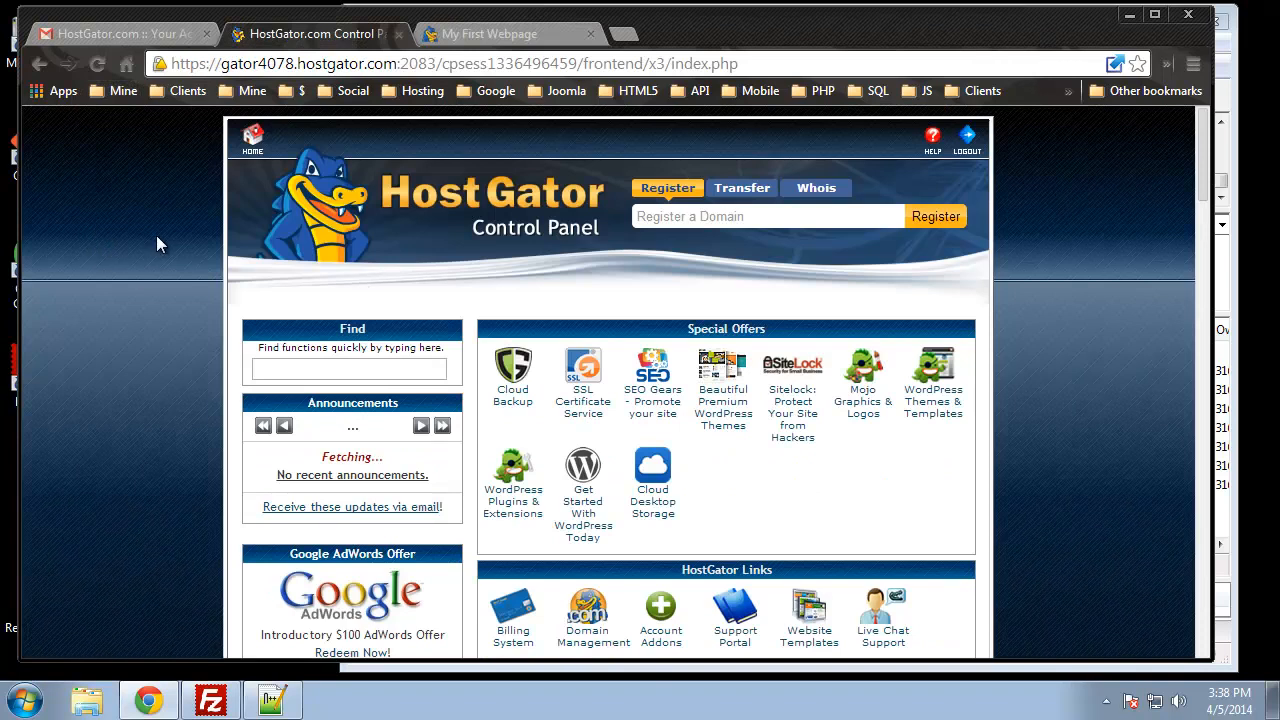
{"action": "scroll", "coordinate": [155, 245], "scroll_direction": "down", "scroll_amount": 12}
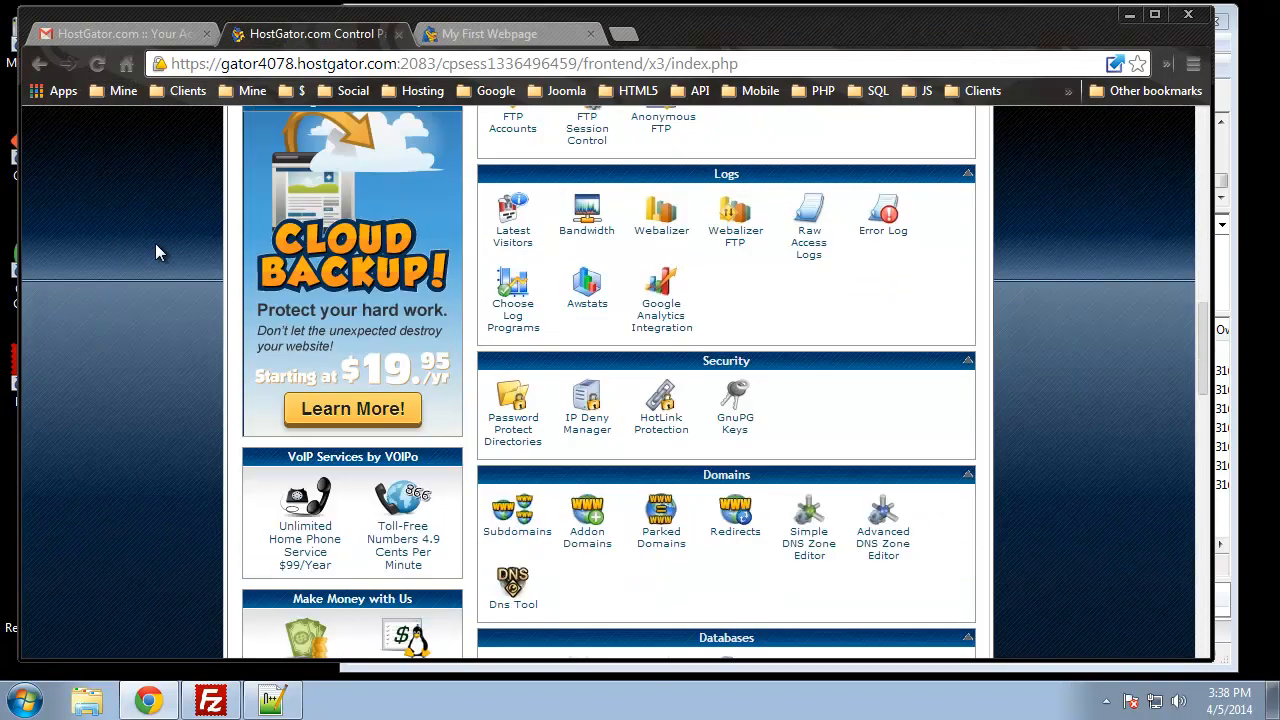
{"action": "scroll", "coordinate": [160, 248], "scroll_direction": "down", "scroll_amount": 2}
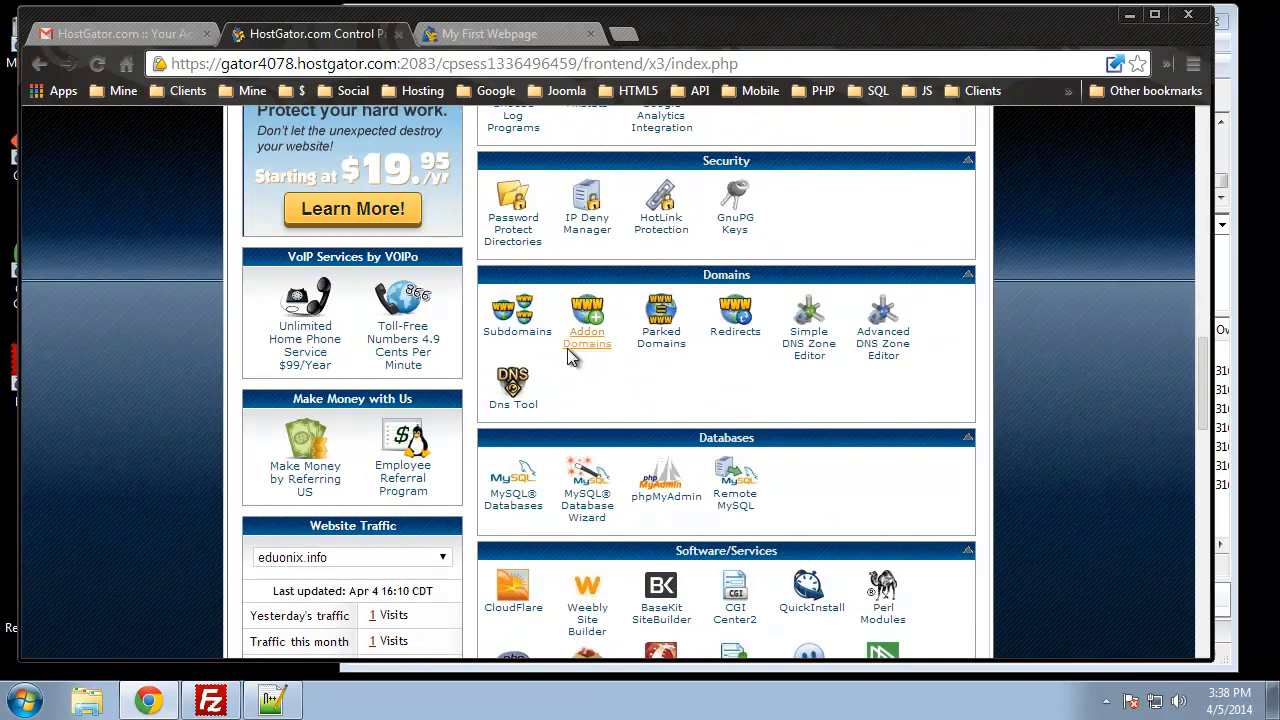
{"action": "left_click", "coordinate": [527, 338]}
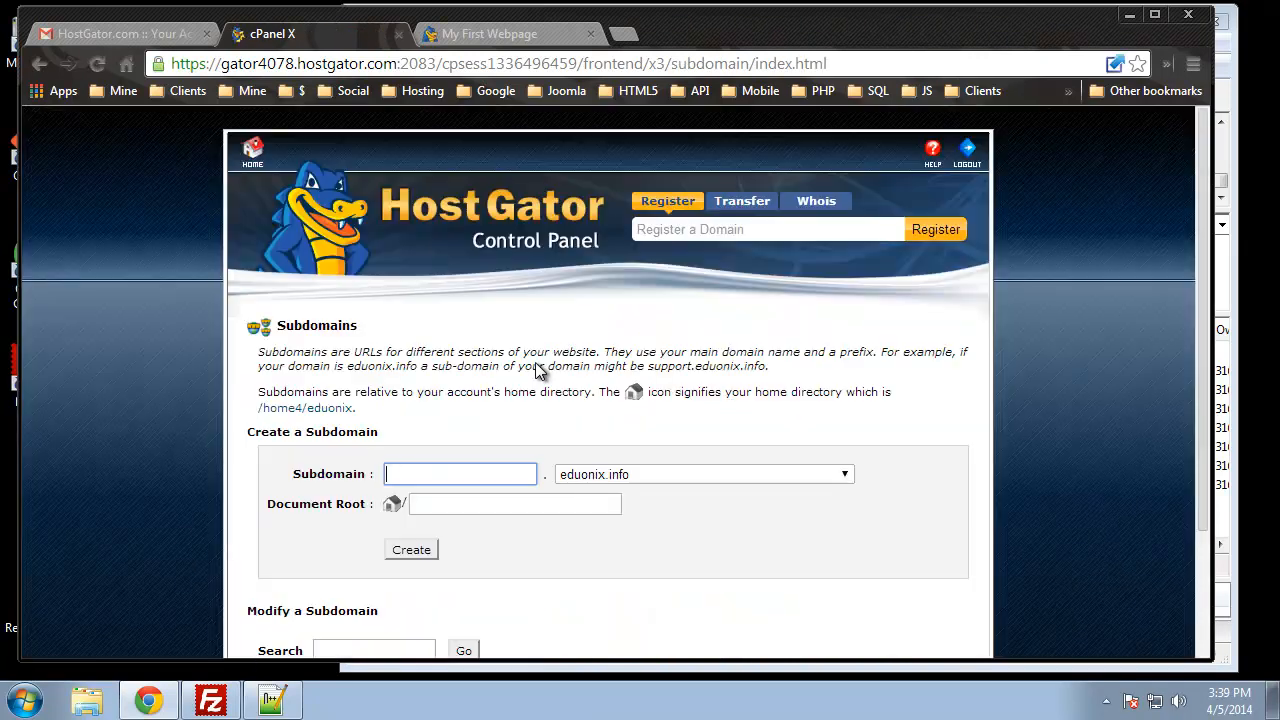
{"action": "scroll", "coordinate": [225, 290], "scroll_direction": "down", "scroll_amount": 2}
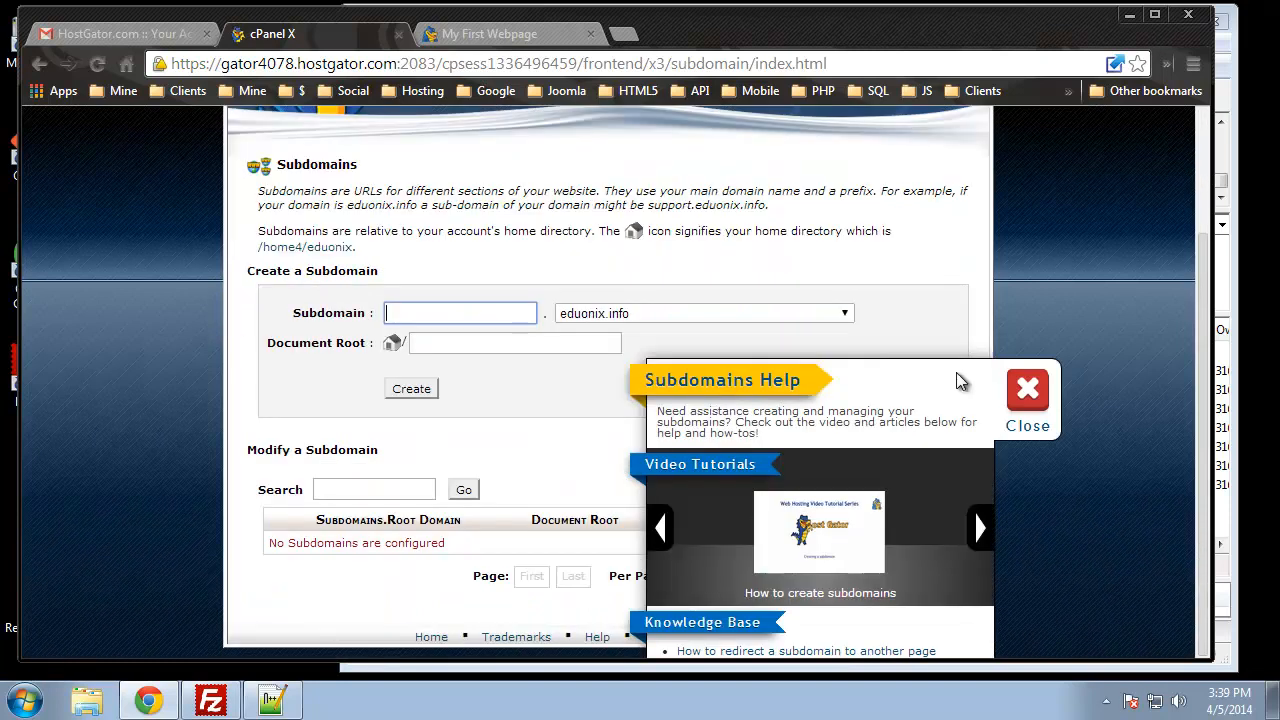
{"action": "left_click", "coordinate": [1028, 392]}
Step: Create subdomain blog with document root public_html/blog, then return to the form
{"action": "left_click", "coordinate": [474, 314]}
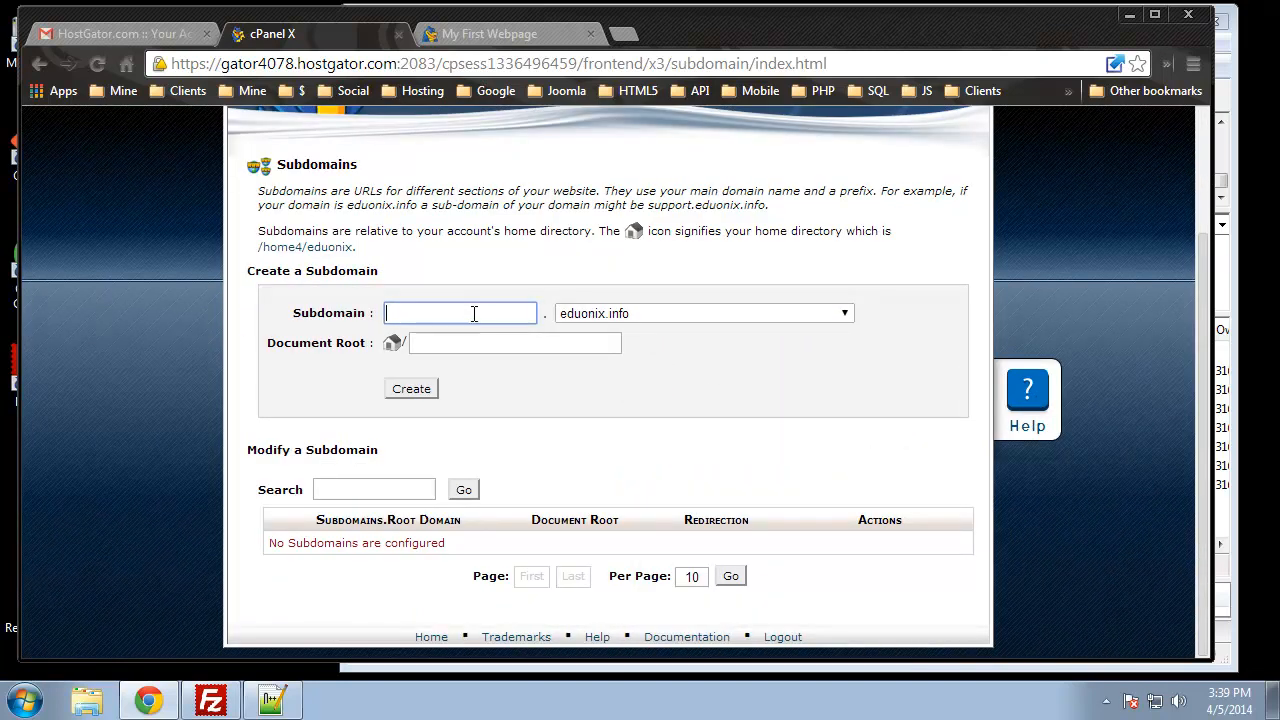
{"action": "type", "text": "blog"}
{"action": "left_click", "coordinate": [569, 342]}
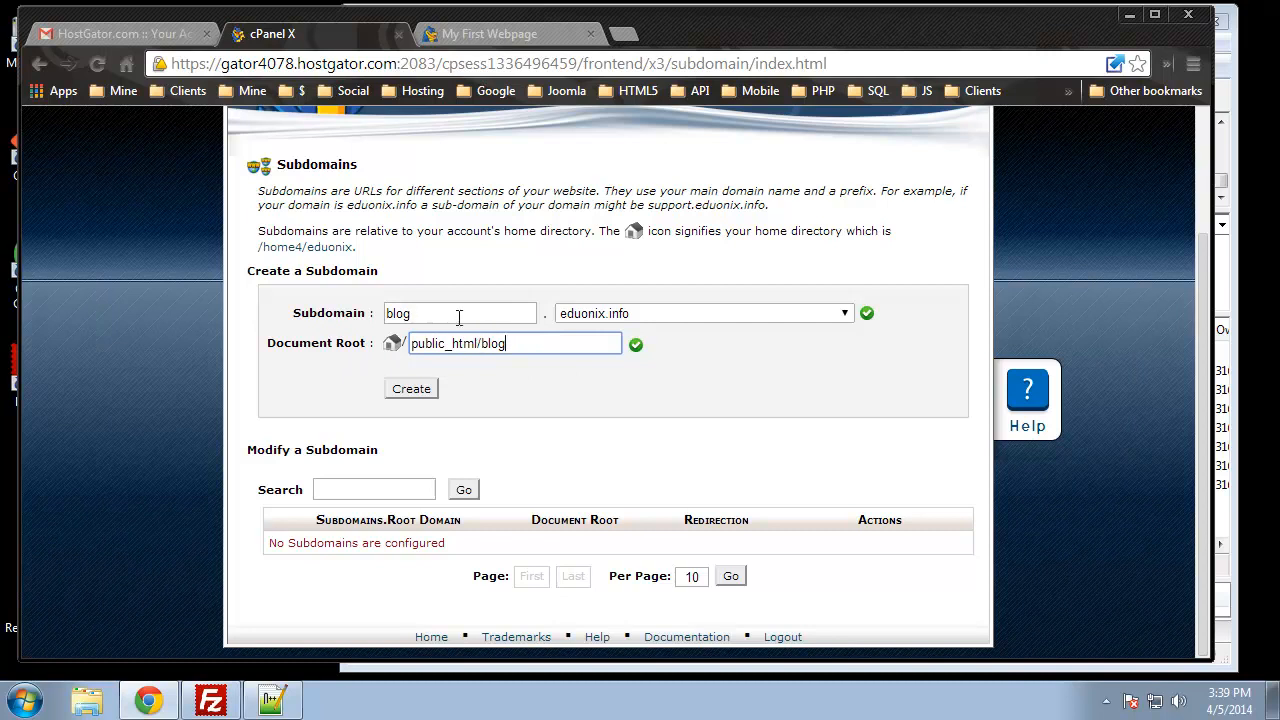
{"action": "left_click_drag", "start_coordinate": [510, 343], "coordinate": [480, 346]}
{"action": "left_click", "coordinate": [562, 437]}
{"action": "left_click", "coordinate": [408, 389]}
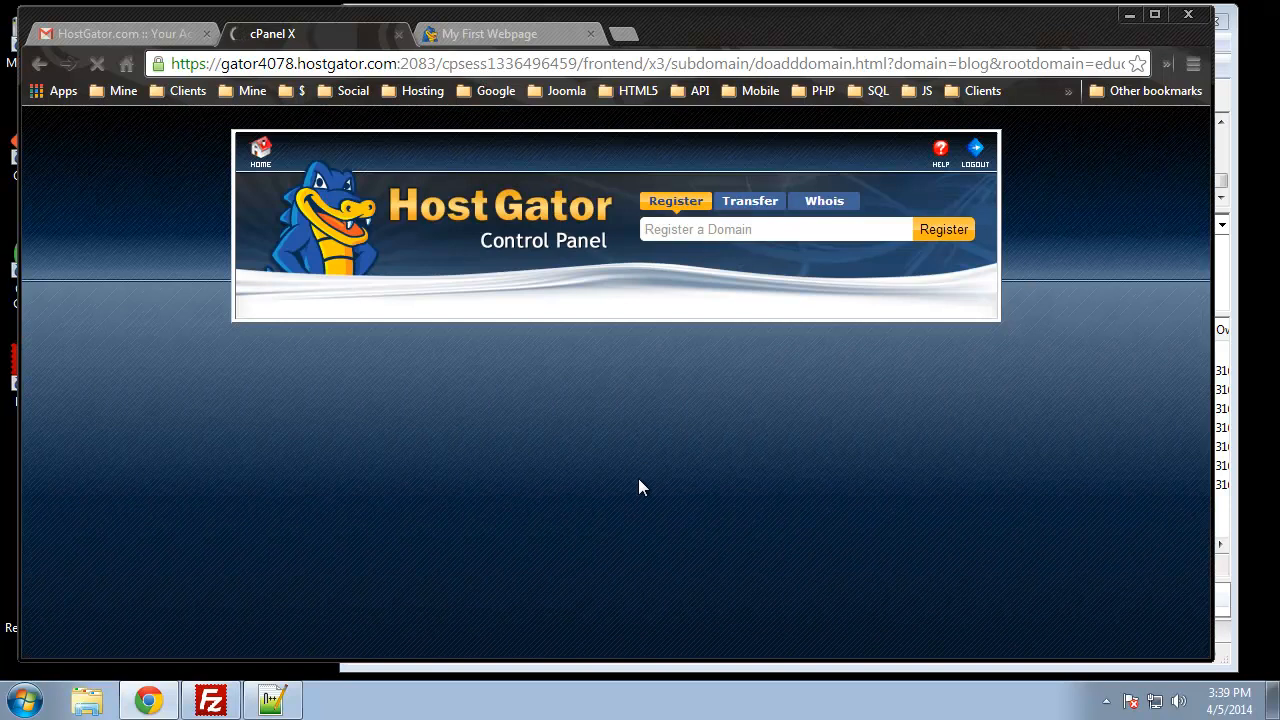
{"action": "left_click", "coordinate": [628, 421]}
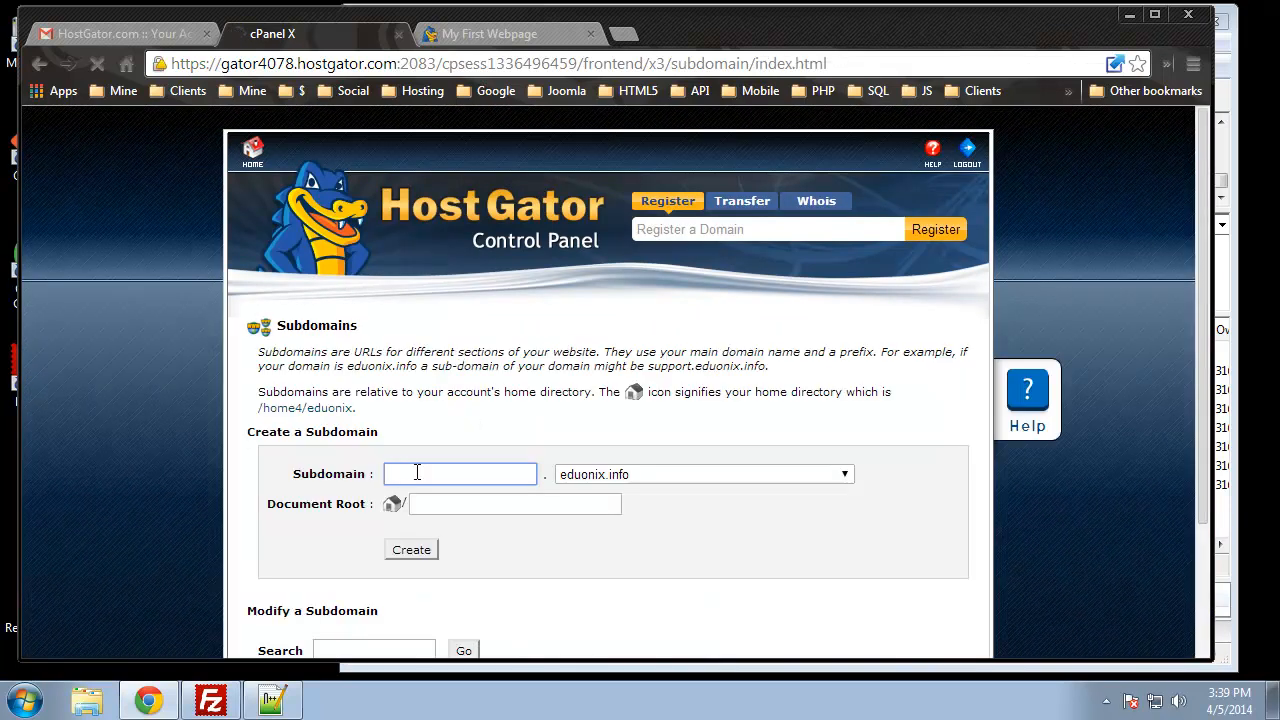
Step: Create the cms subdomain with its auto-filled document root public_html/cms
{"action": "left_click", "coordinate": [401, 470]}
{"action": "type", "text": "cms"}
{"action": "left_click", "coordinate": [531, 505]}
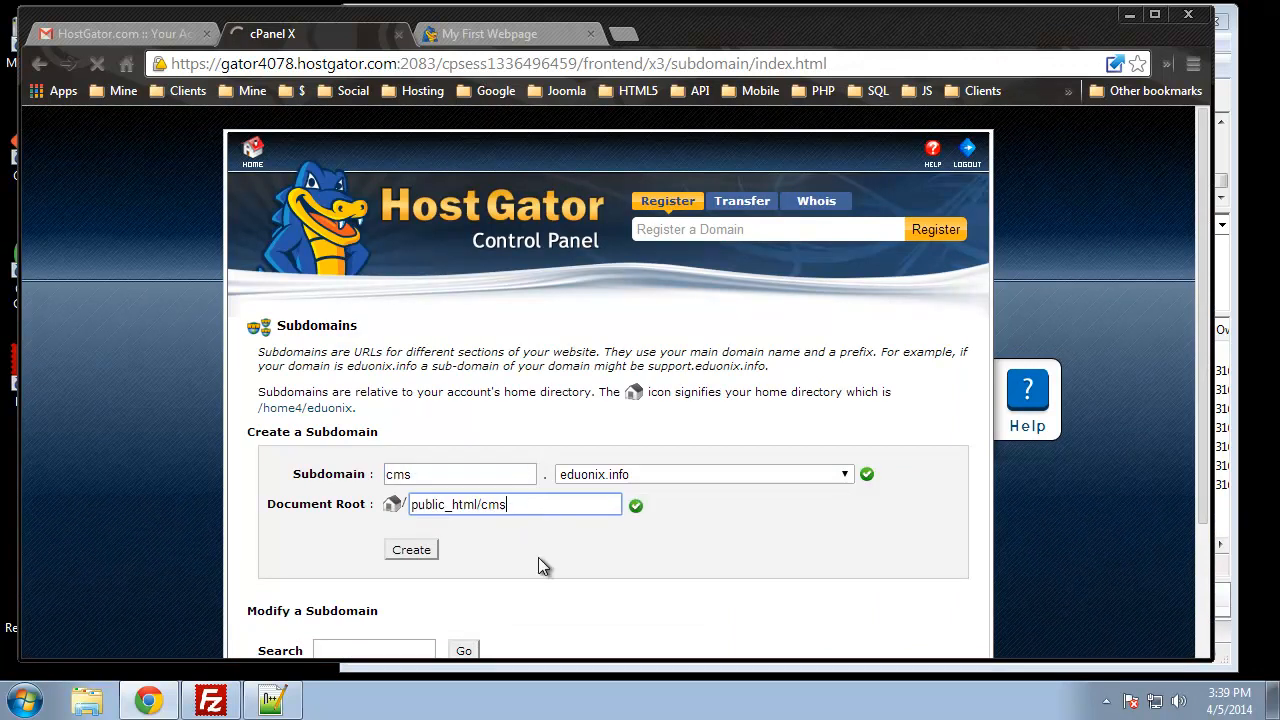
{"action": "scroll", "coordinate": [538, 567], "scroll_direction": "down", "scroll_amount": 2}
{"action": "left_click", "coordinate": [411, 375]}
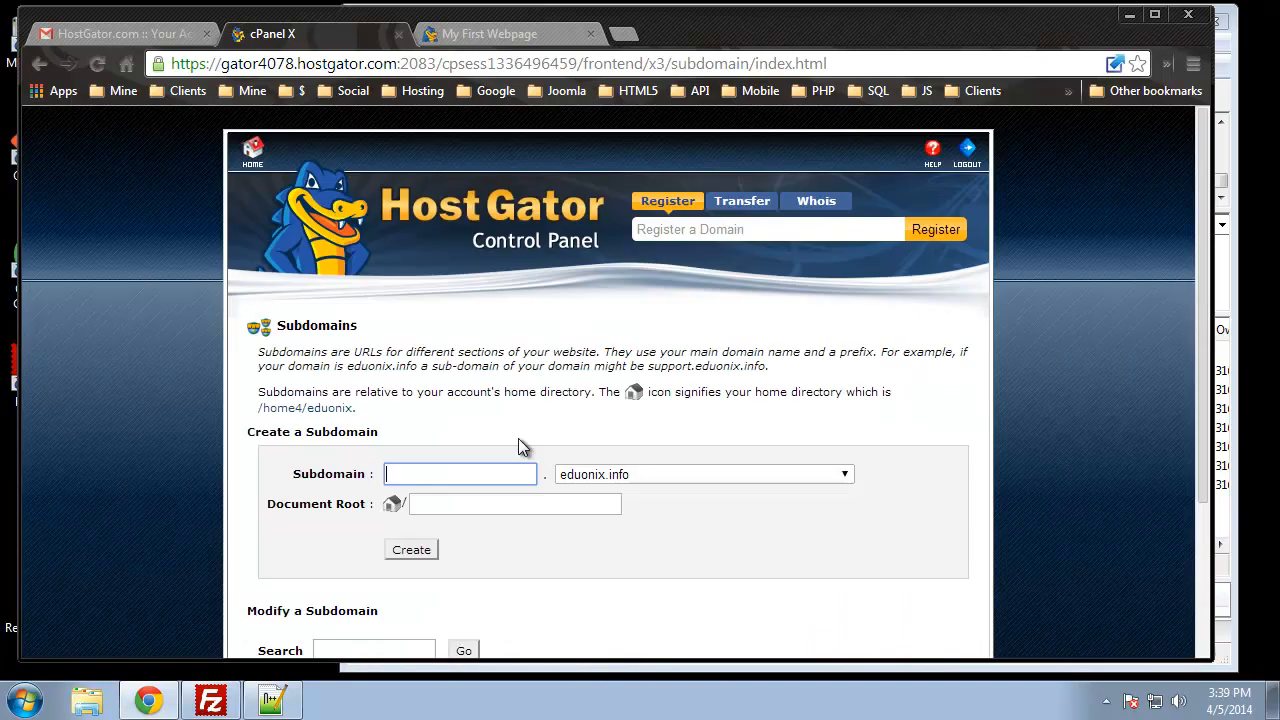
Step: Create the store subdomain with document root public_html/store, then bring FileZilla forward
{"action": "left_click", "coordinate": [447, 472]}
{"action": "type", "text": "store"}
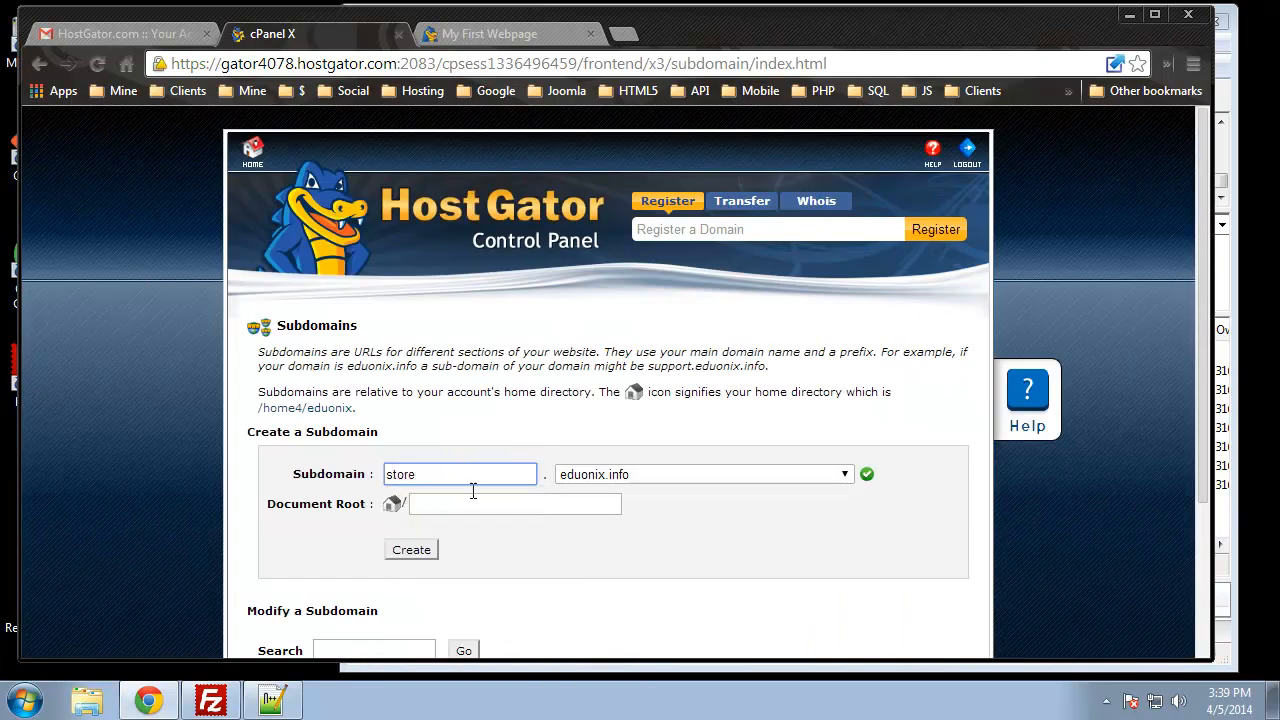
{"action": "left_click", "coordinate": [474, 504]}
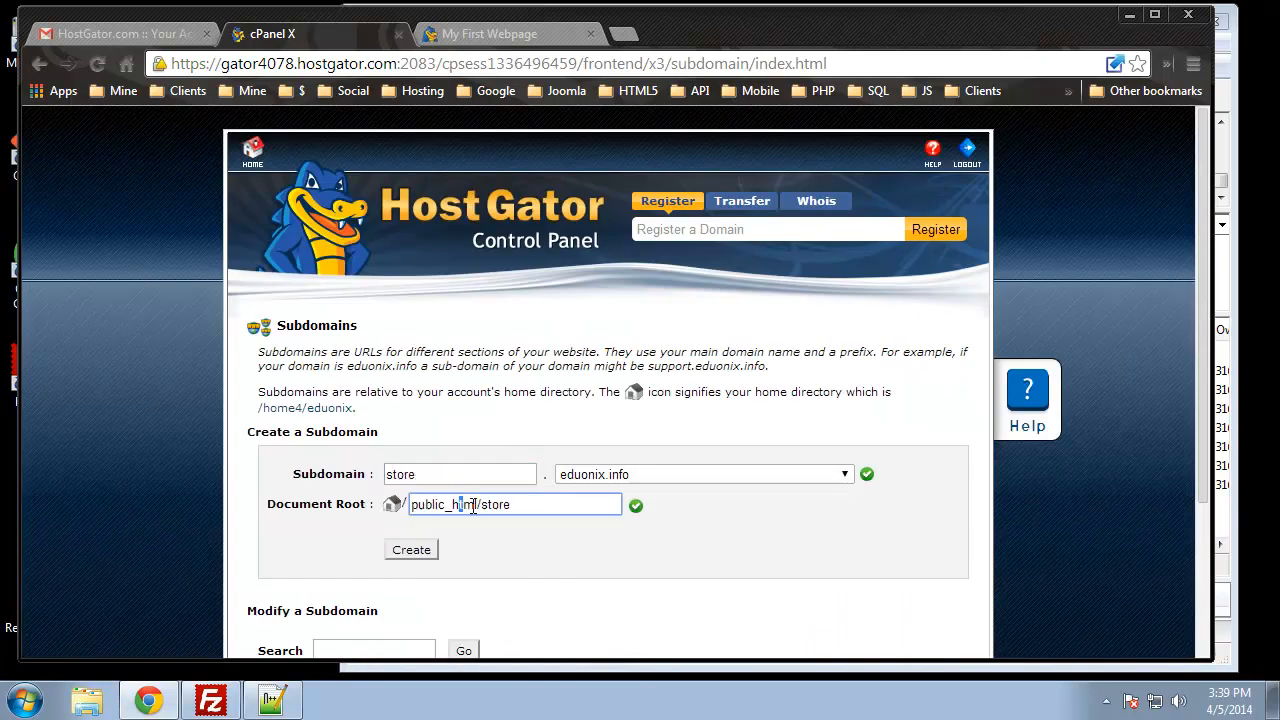
{"action": "left_click", "coordinate": [421, 551]}
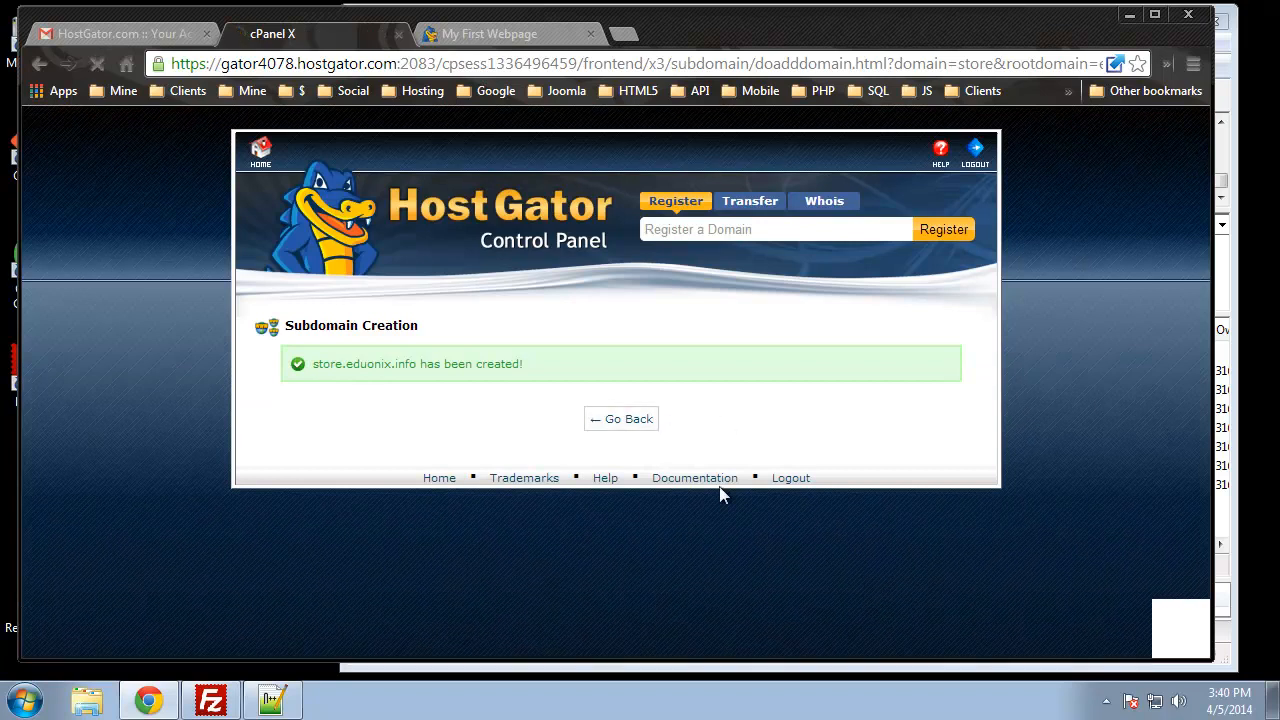
{"action": "left_click", "coordinate": [207, 704]}
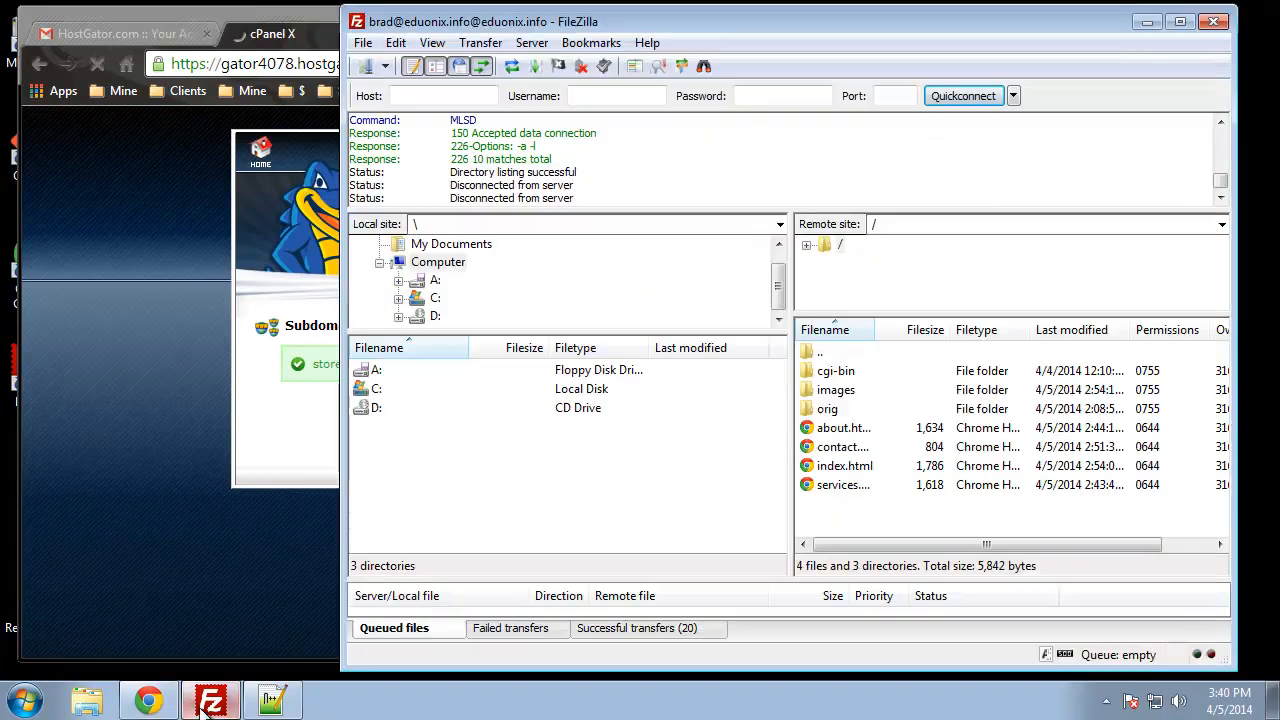
Step: Refresh FileZilla's remote listing and locate the new blog, cms and store folders
{"action": "left_click", "coordinate": [511, 66]}
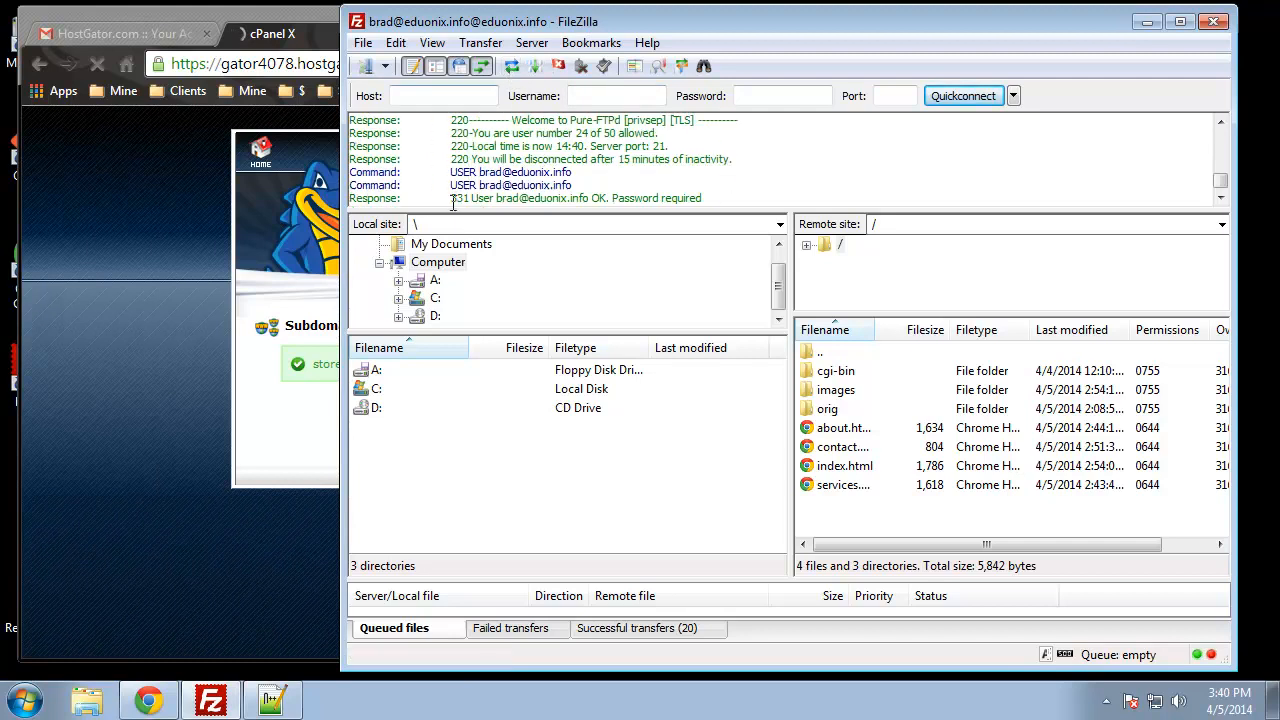
{"action": "left_click", "coordinate": [880, 428]}
{"action": "scroll", "coordinate": [883, 426], "scroll_direction": "down", "scroll_amount": 1}
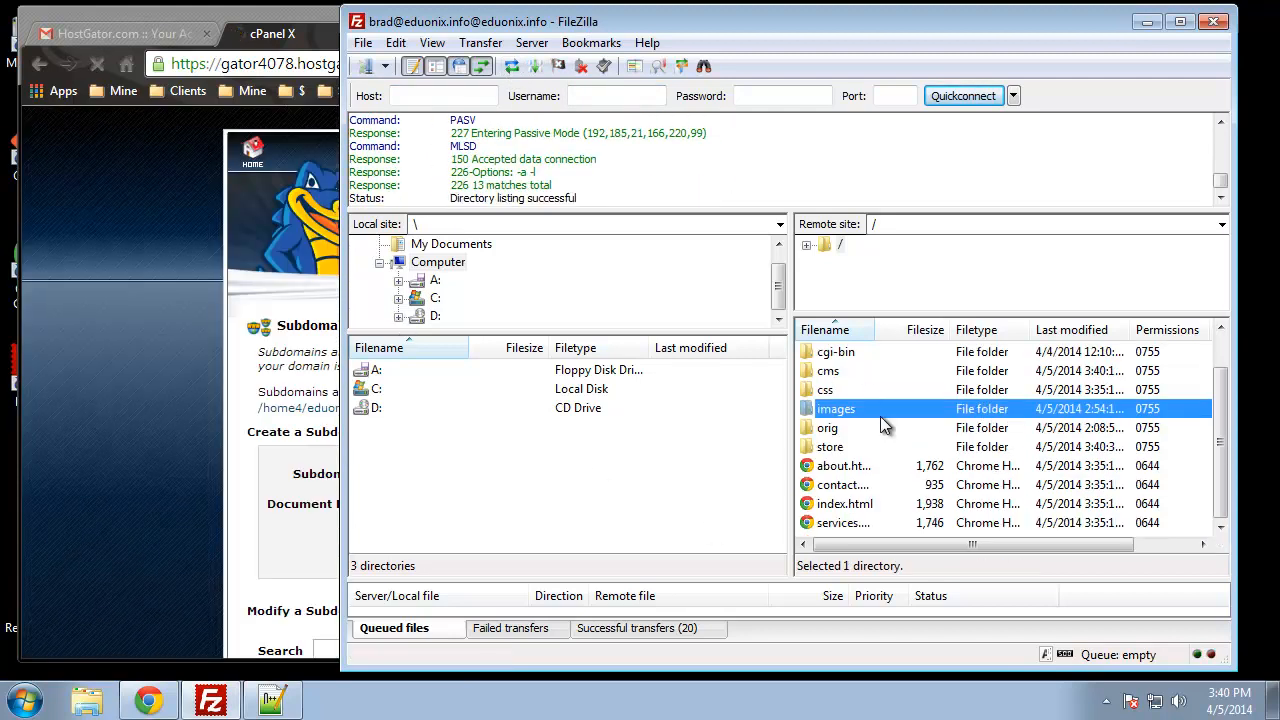
{"action": "left_click", "coordinate": [845, 372]}
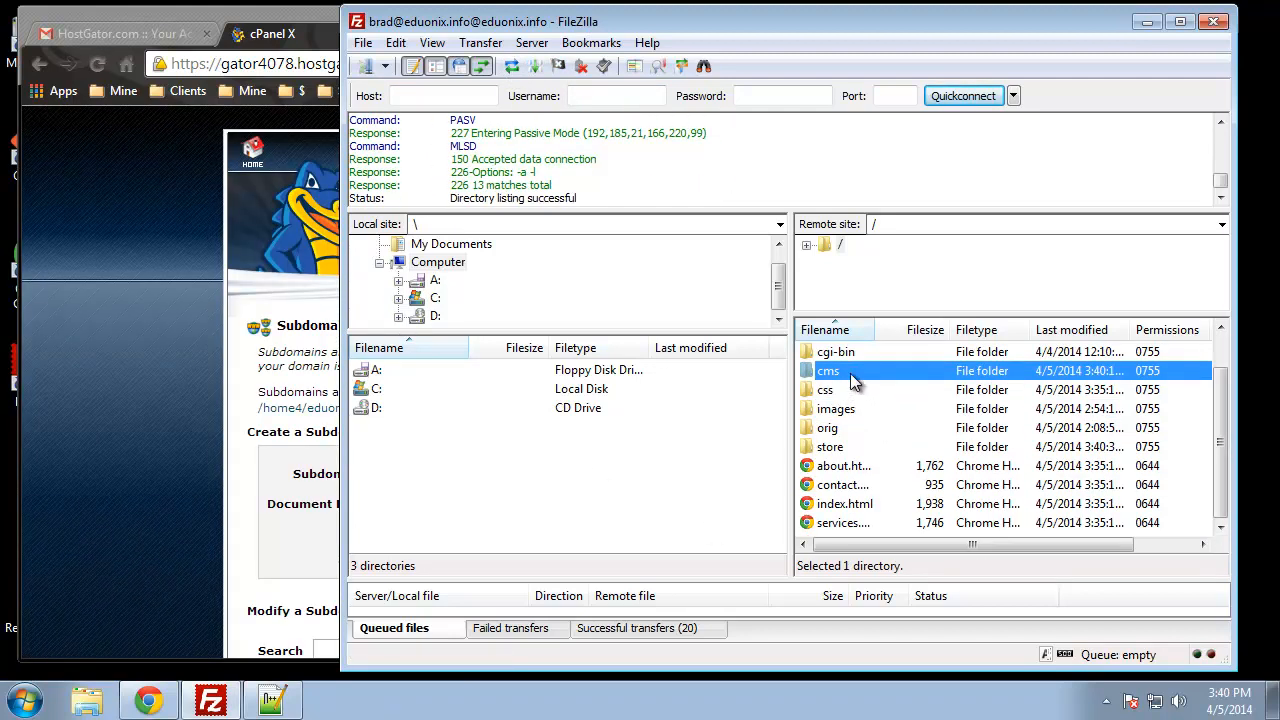
{"action": "scroll", "coordinate": [849, 420], "scroll_direction": "up", "scroll_amount": 1}
{"action": "left_click", "coordinate": [850, 374]}
{"action": "left_click", "coordinate": [848, 485]}
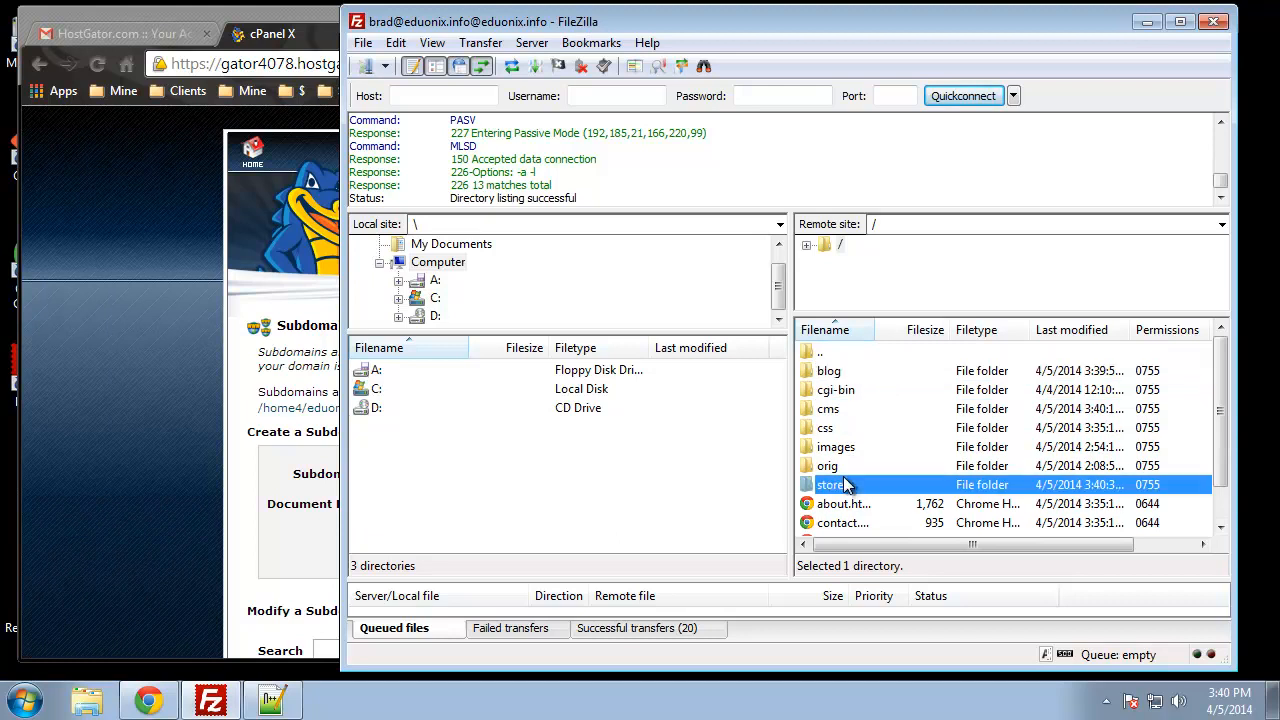
Step: Check that the blog folder holds only cgi-bin, then return to cPanel
{"action": "double_click", "coordinate": [839, 371]}
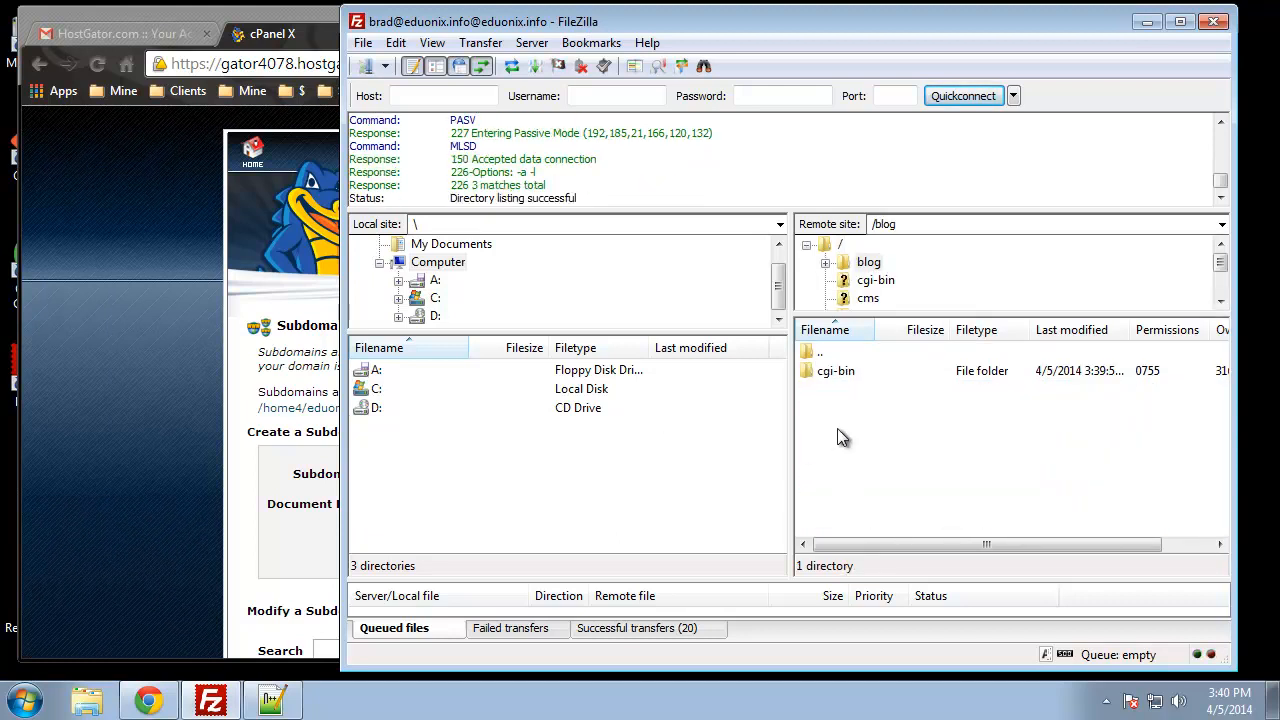
{"action": "double_click", "coordinate": [835, 351]}
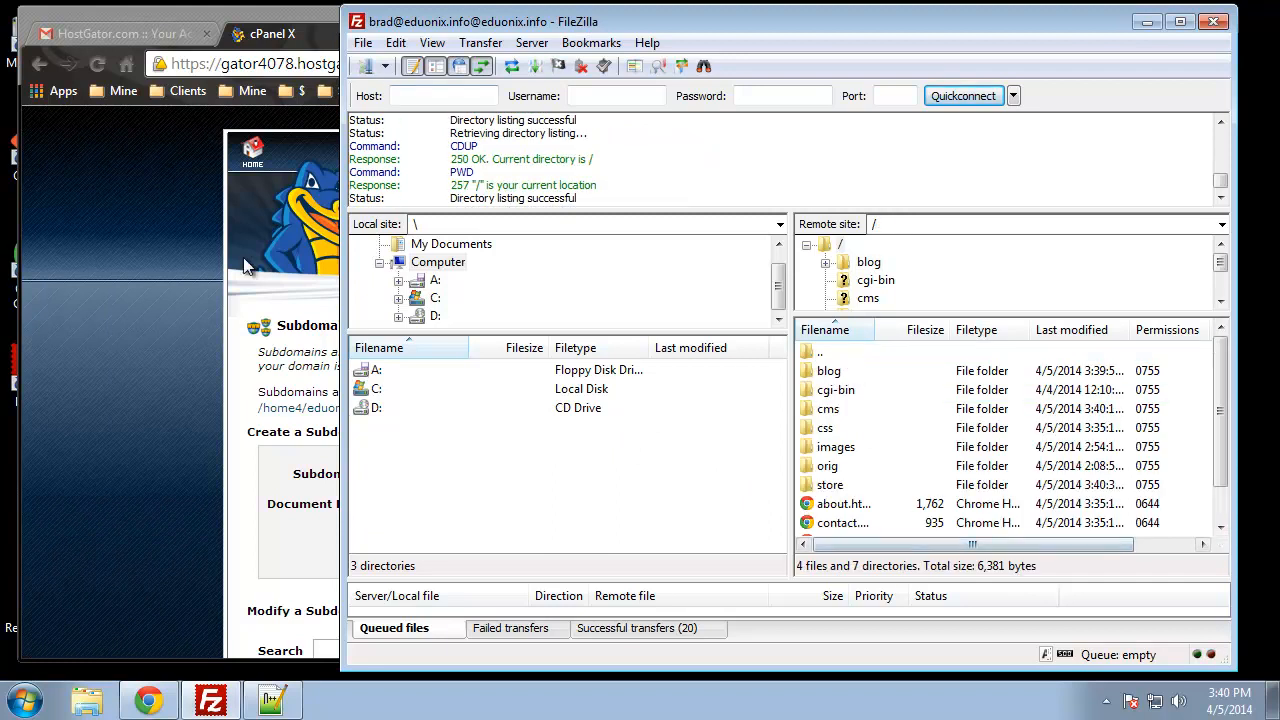
{"action": "left_click", "coordinate": [94, 230]}
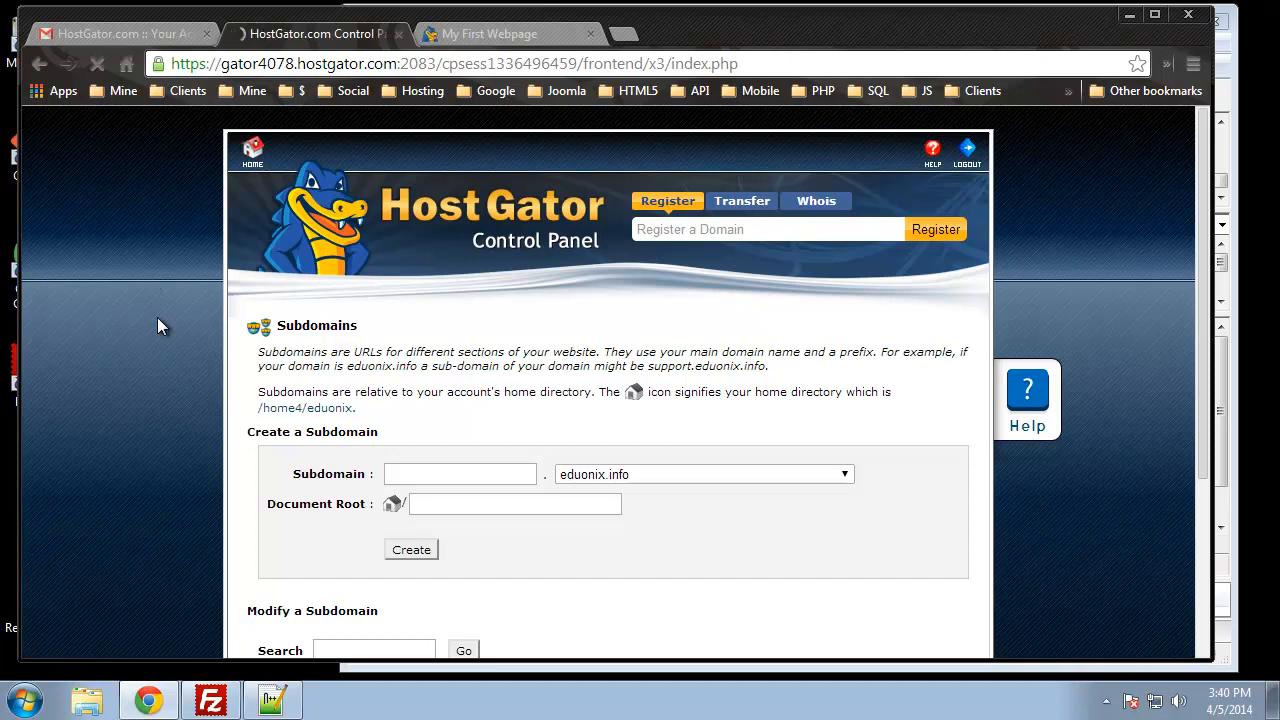
Step: Scroll to the Databases section and open MySQL Databases
{"action": "scroll", "coordinate": [92, 330], "scroll_direction": "down", "scroll_amount": 4}
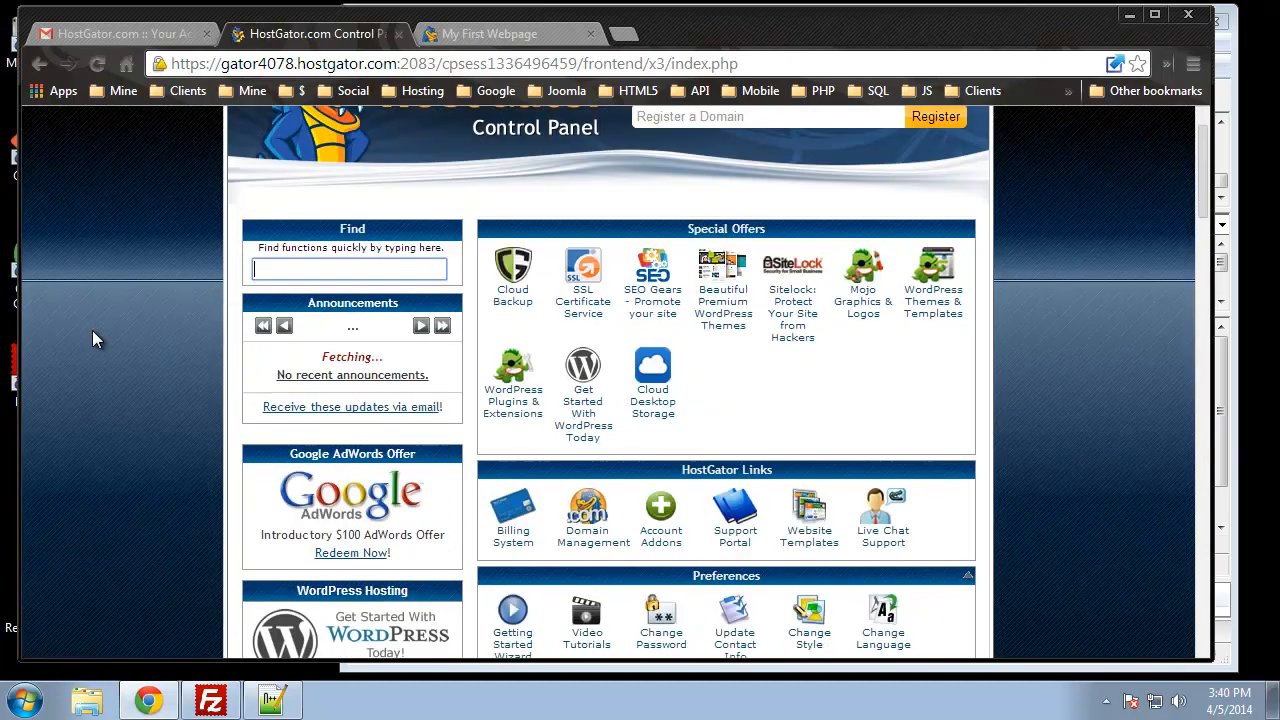
{"action": "scroll", "coordinate": [68, 312], "scroll_direction": "down", "scroll_amount": 2}
{"action": "scroll", "coordinate": [68, 310], "scroll_direction": "up", "scroll_amount": 5}
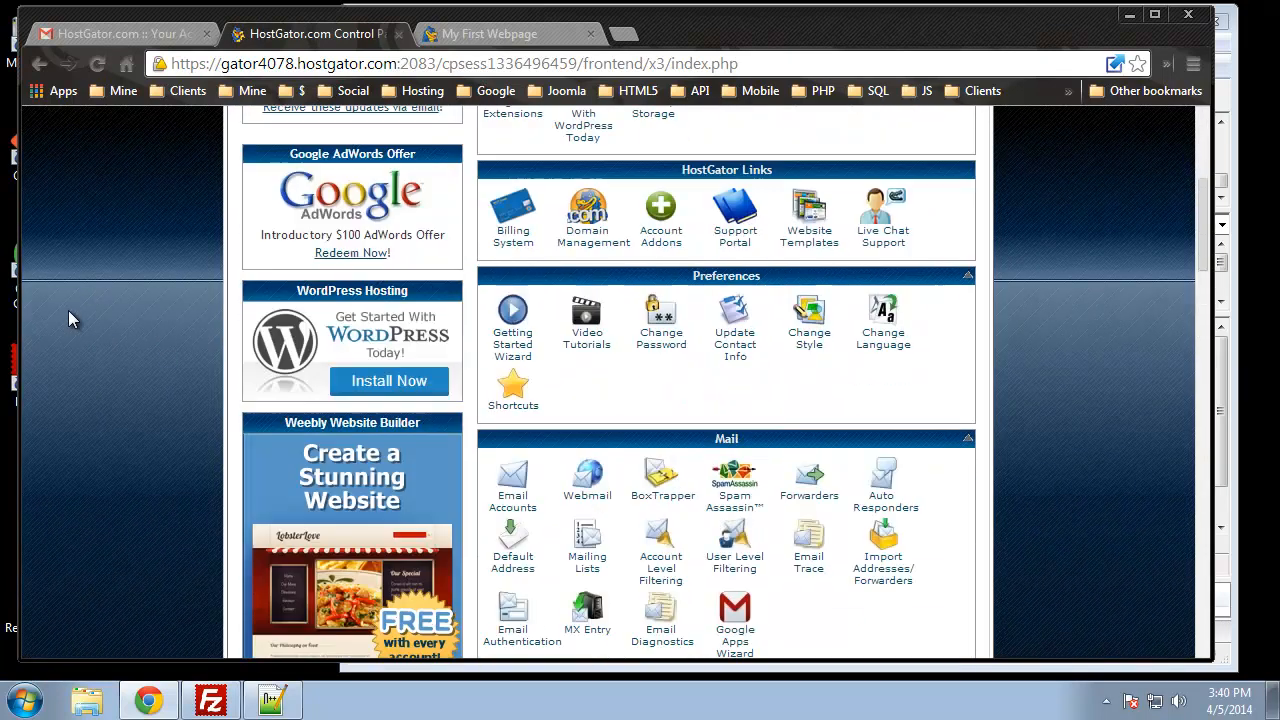
{"action": "scroll", "coordinate": [70, 306], "scroll_direction": "down", "scroll_amount": 3}
{"action": "scroll", "coordinate": [64, 299], "scroll_direction": "down", "scroll_amount": 10}
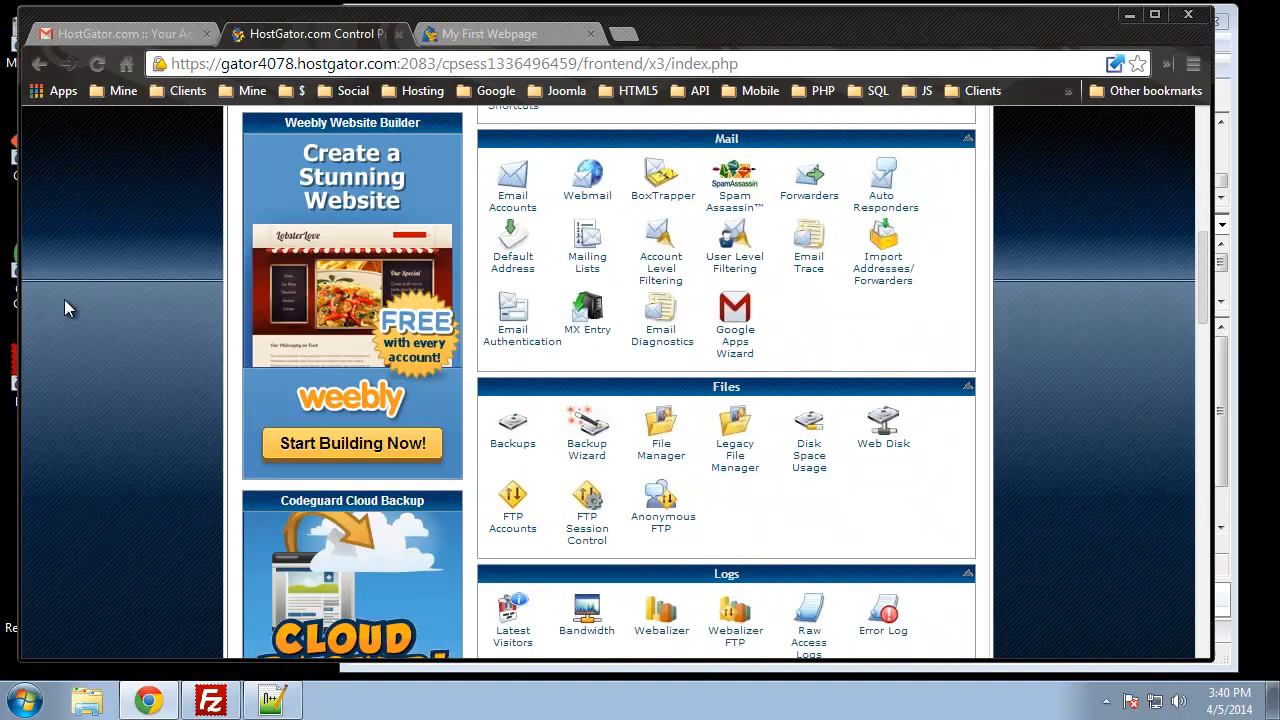
{"action": "scroll", "coordinate": [64, 299], "scroll_direction": "down", "scroll_amount": 1}
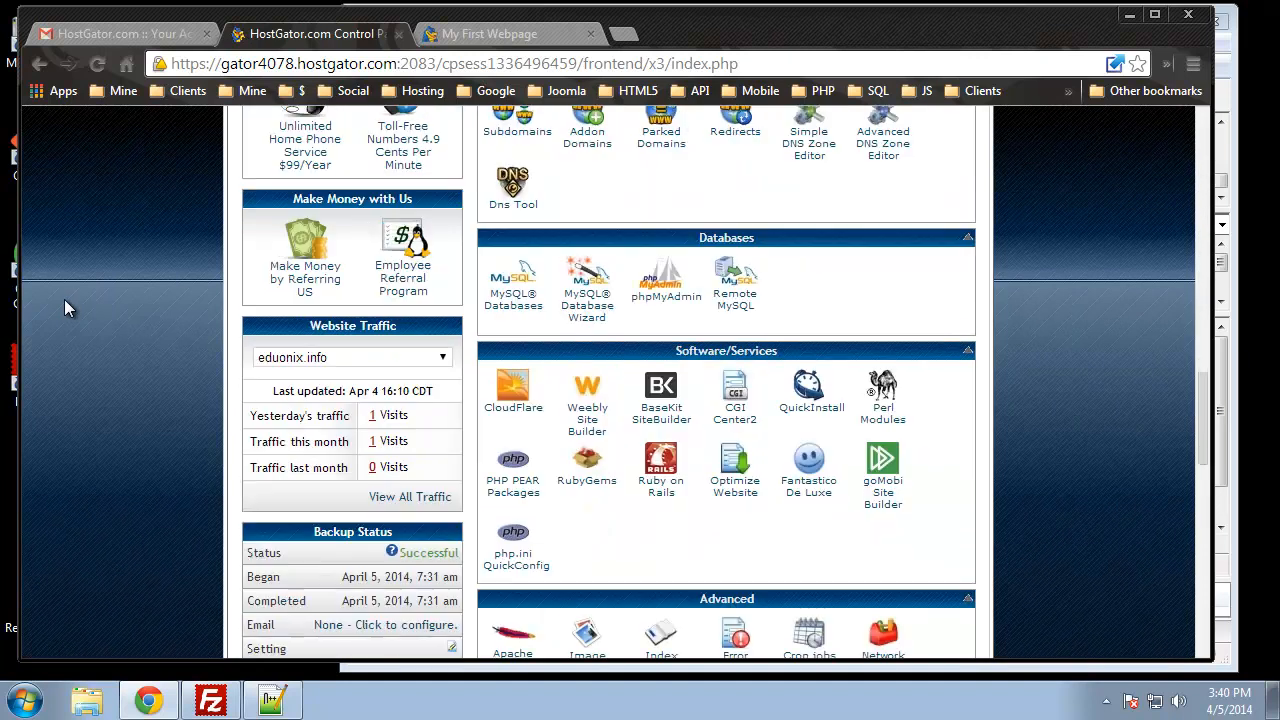
{"action": "left_click", "coordinate": [513, 303]}
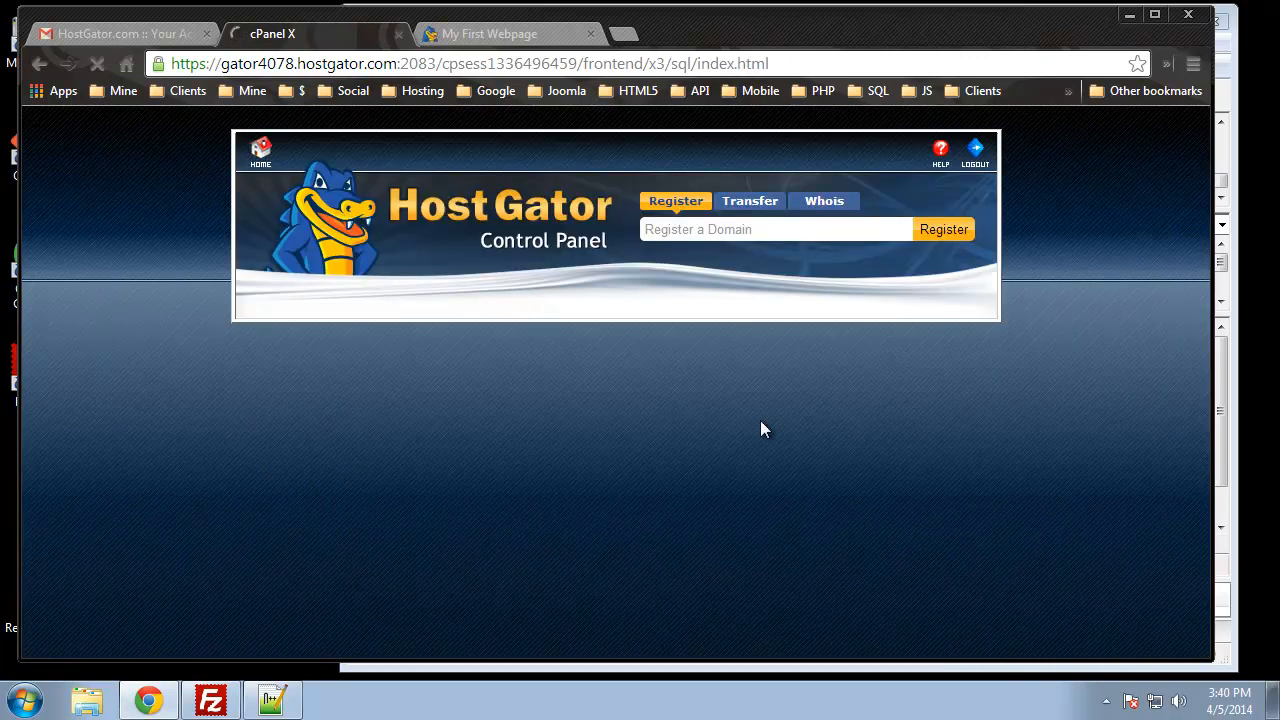
Step: Dismiss the MySQL Databases help panel and scroll down to the Add New User form
{"action": "scroll", "coordinate": [147, 344], "scroll_direction": "down", "scroll_amount": 5}
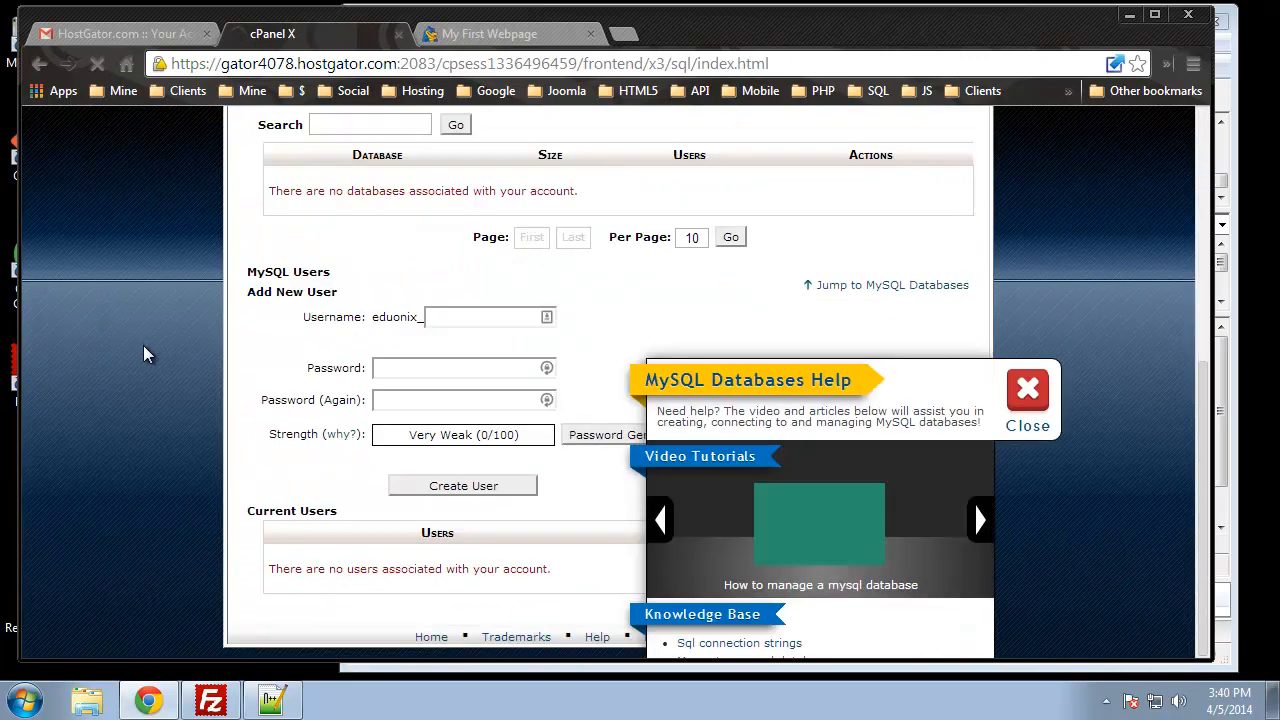
{"action": "scroll", "coordinate": [147, 344], "scroll_direction": "up", "scroll_amount": 3}
{"action": "left_click", "coordinate": [1030, 390]}
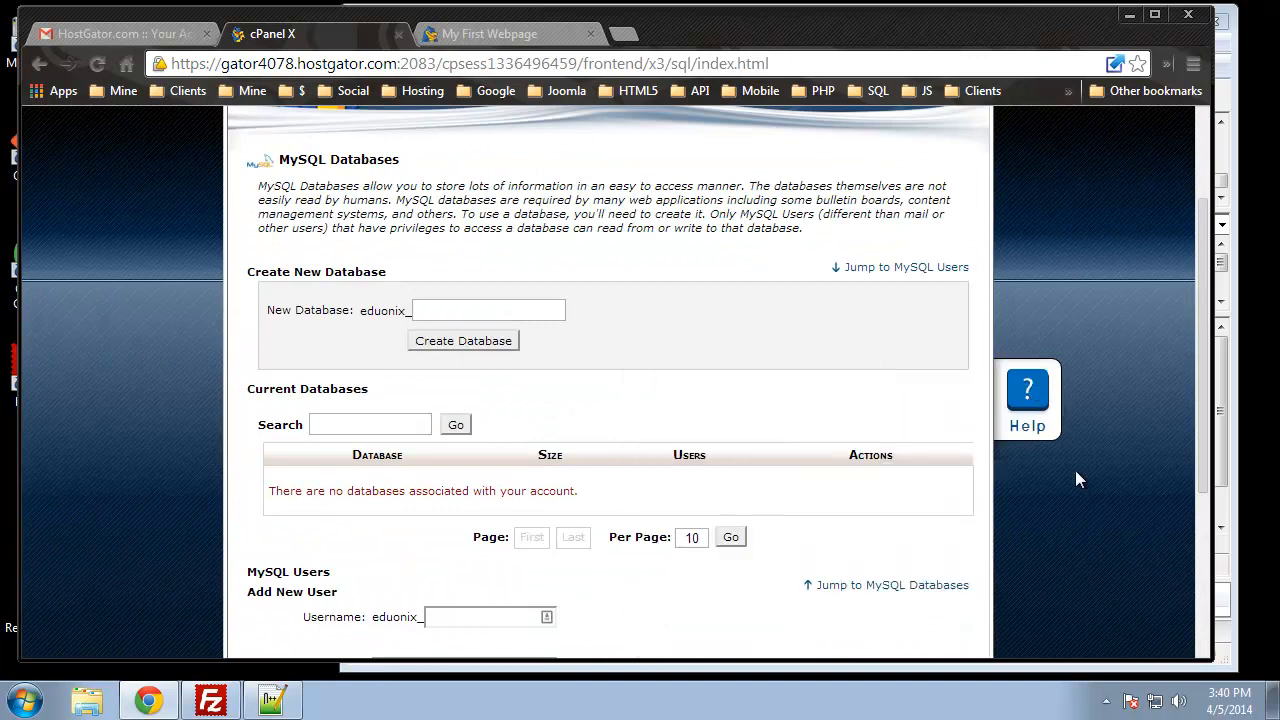
{"action": "scroll", "coordinate": [920, 531], "scroll_direction": "up", "scroll_amount": 2}
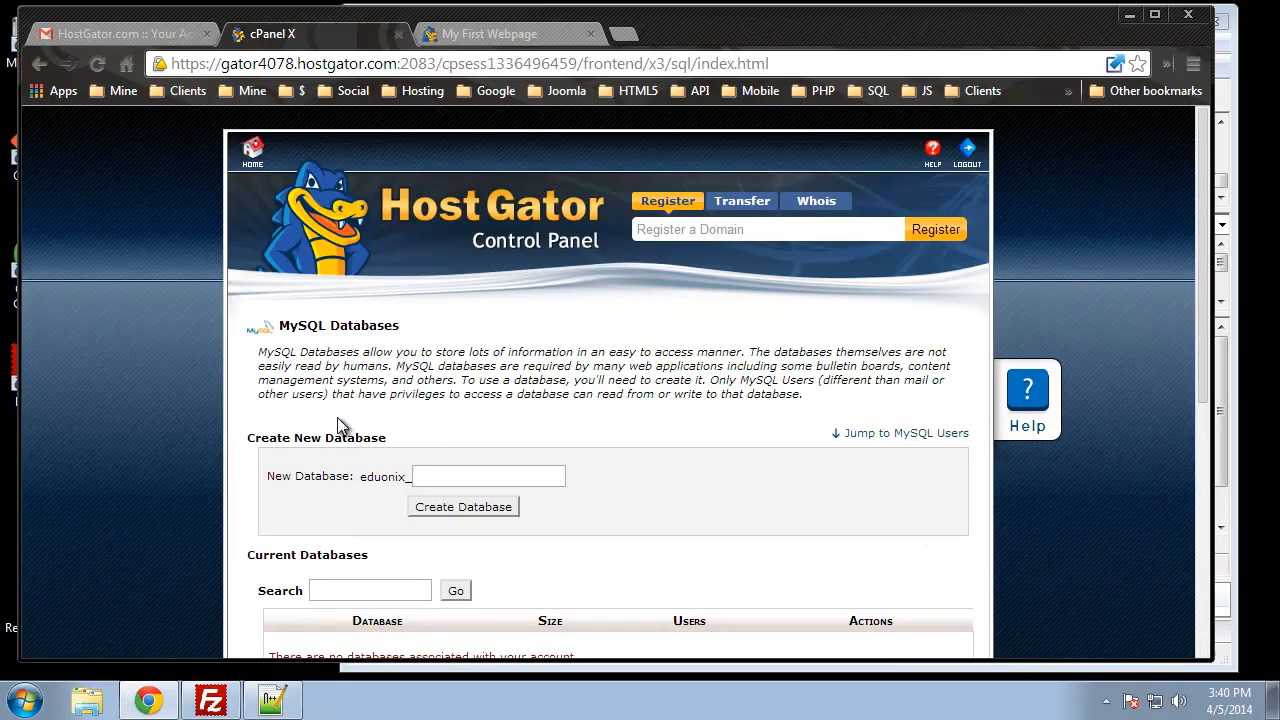
{"action": "scroll", "coordinate": [150, 357], "scroll_direction": "down", "scroll_amount": 3}
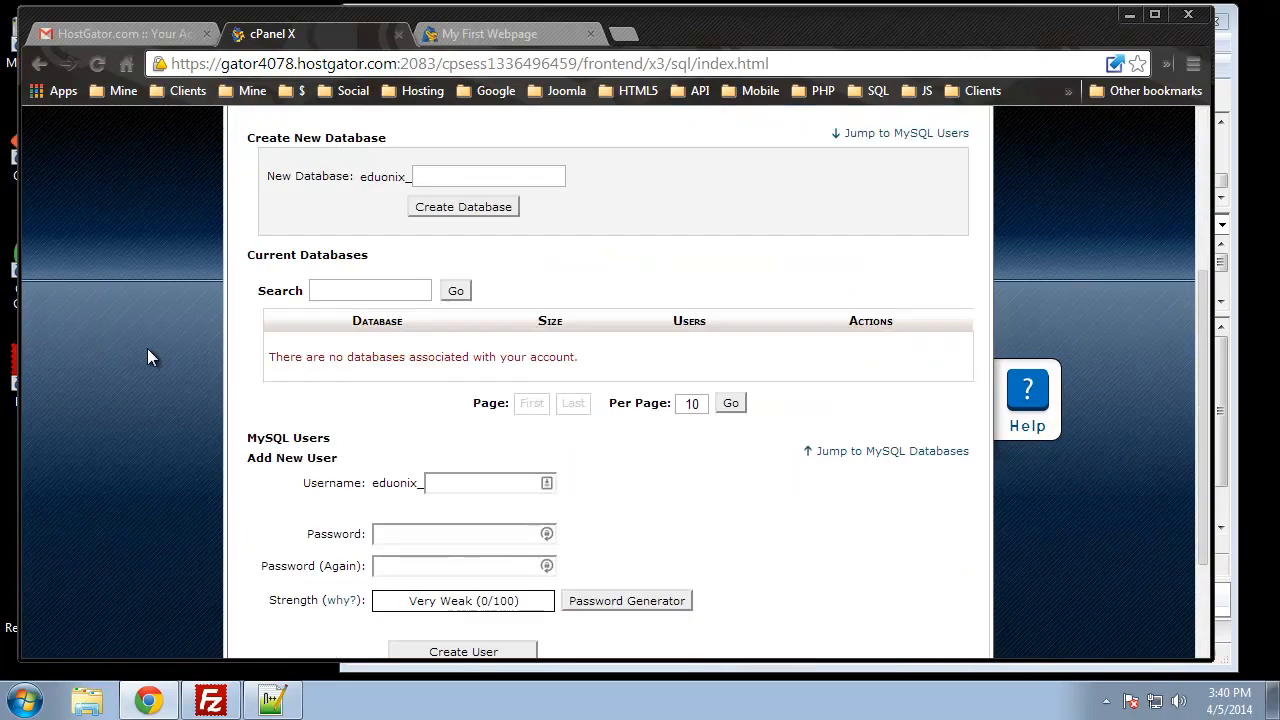
{"action": "scroll", "coordinate": [183, 243], "scroll_direction": "down", "scroll_amount": 2}
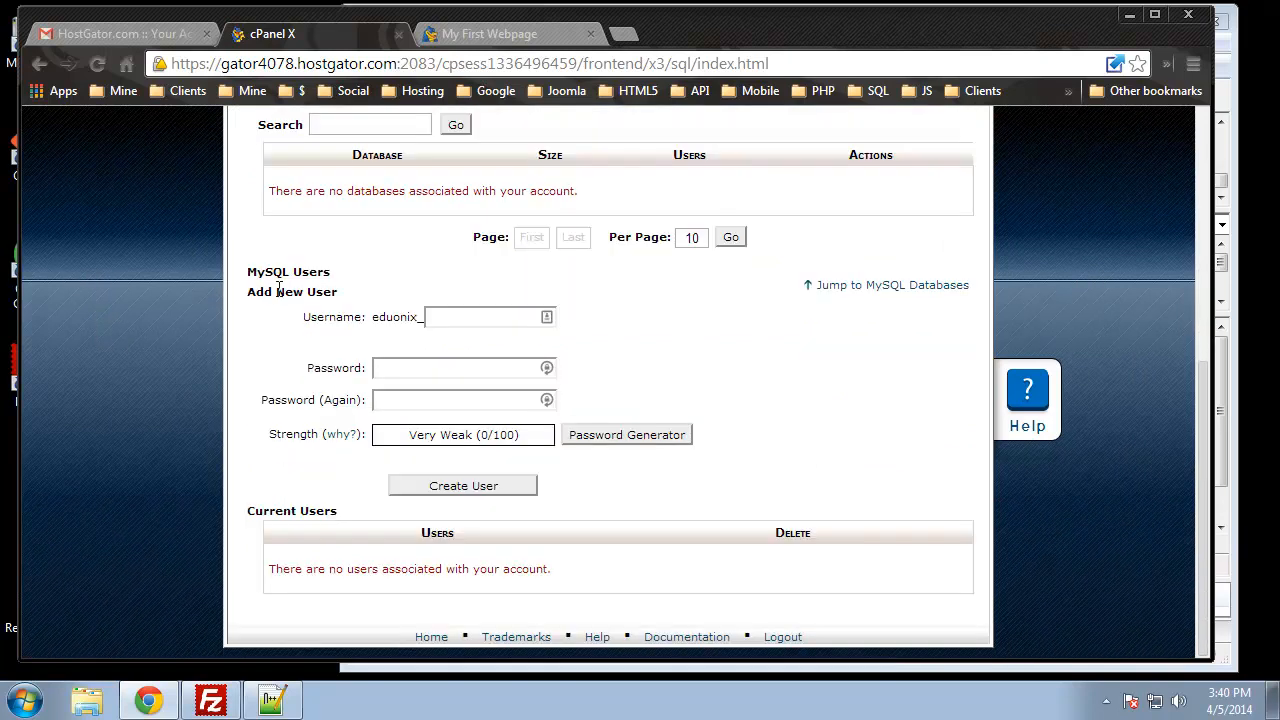
Step: Create MySQL user eduonix_admin with a password entered twice, then go back
{"action": "left_click", "coordinate": [466, 320]}
{"action": "type", "text": "admin"}
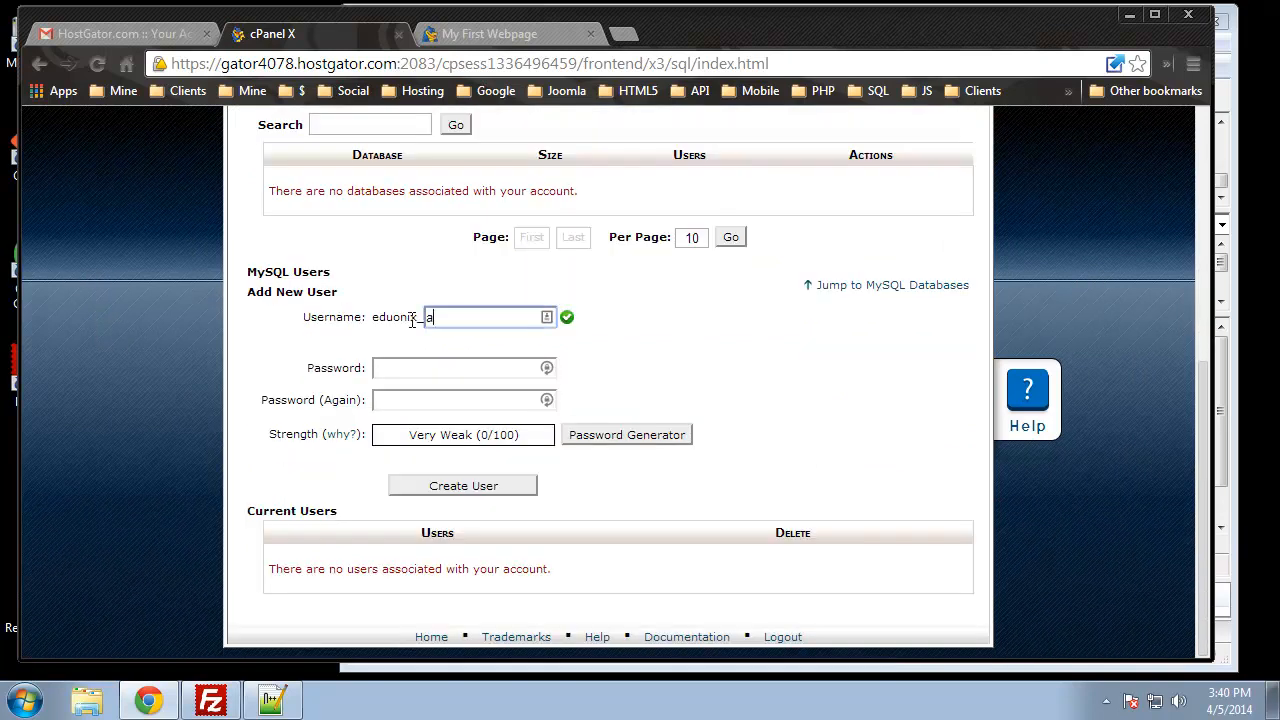
{"action": "left_click", "coordinate": [384, 370]}
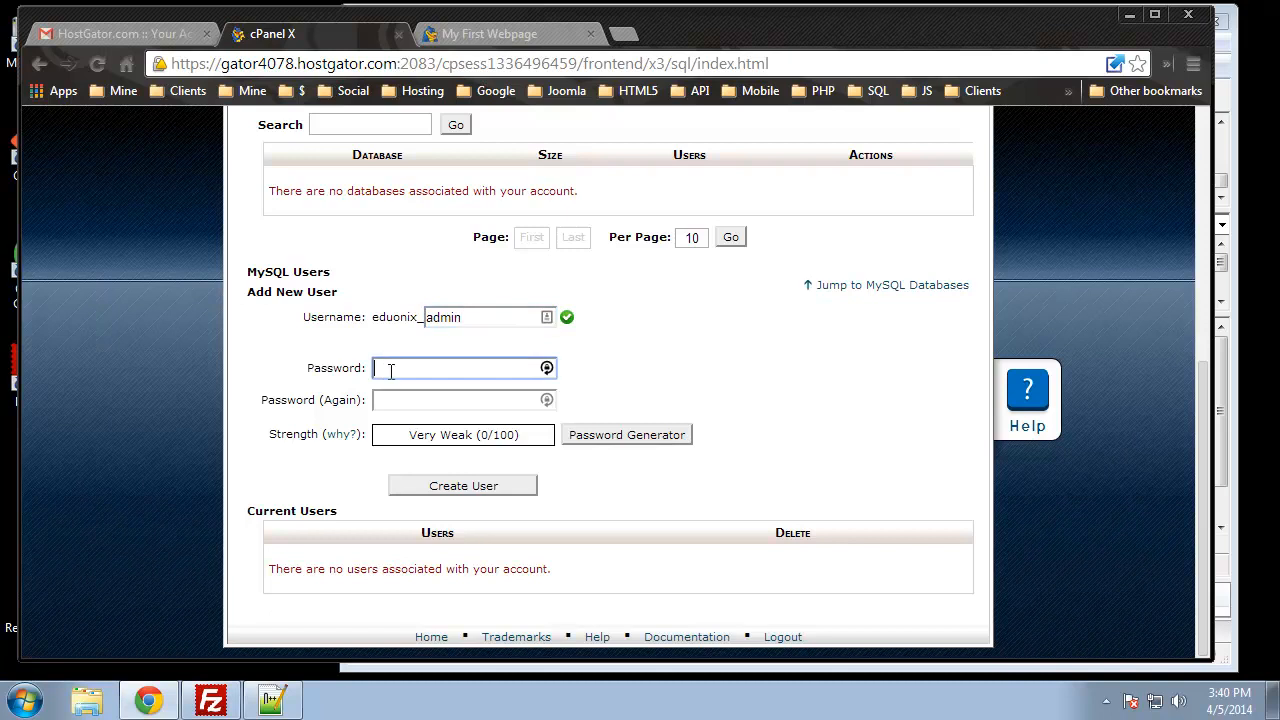
{"action": "type", "text": "password"}
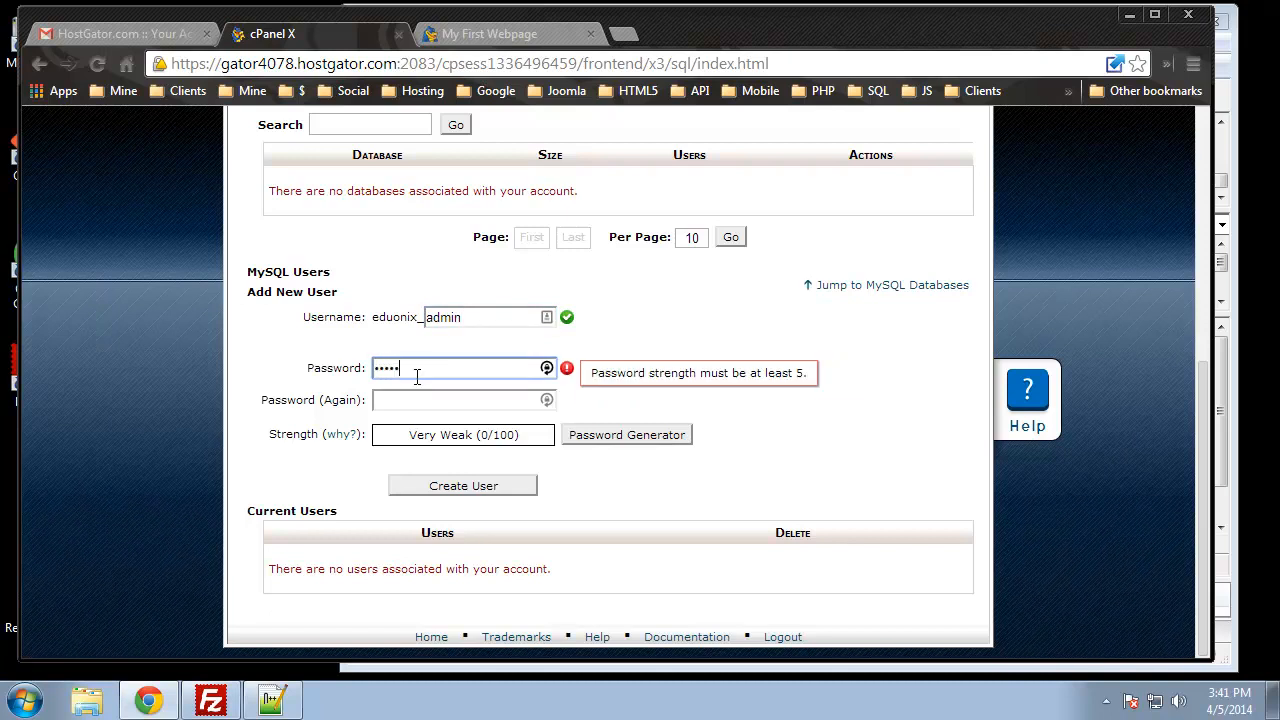
{"action": "left_click", "coordinate": [414, 400]}
{"action": "type", "text": "password"}
{"action": "left_click", "coordinate": [677, 581]}
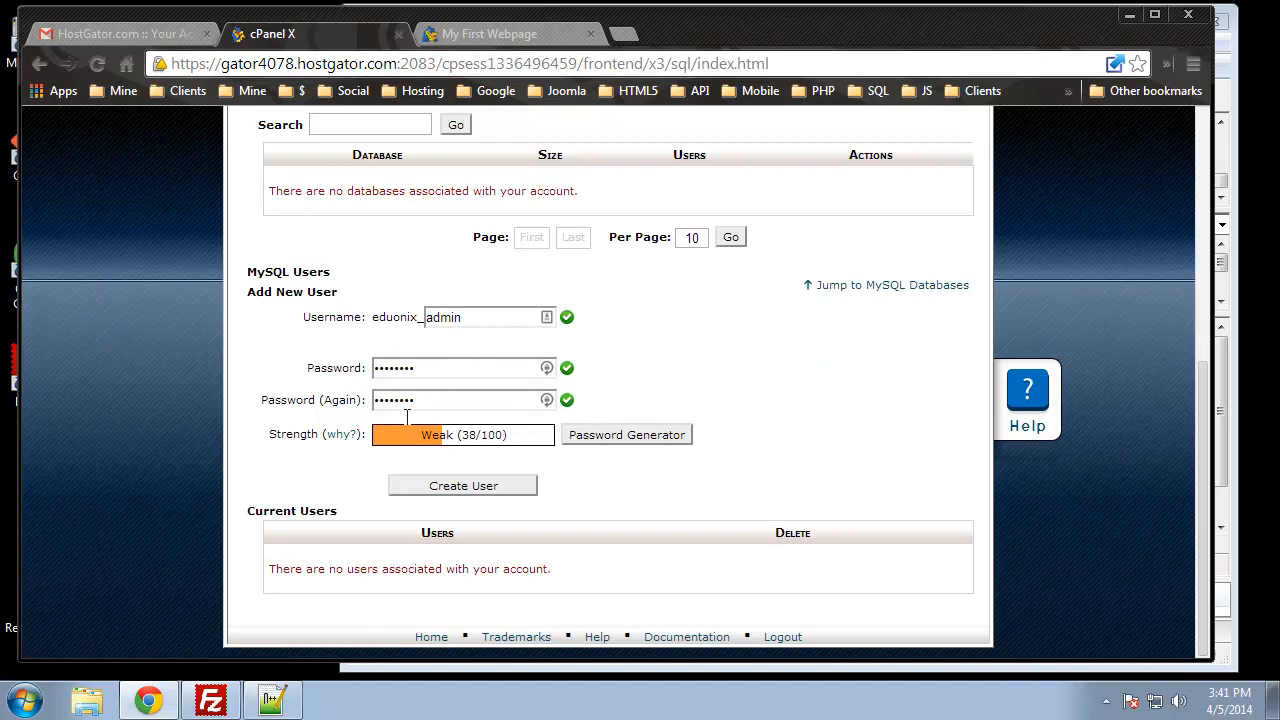
{"action": "left_click", "coordinate": [465, 488]}
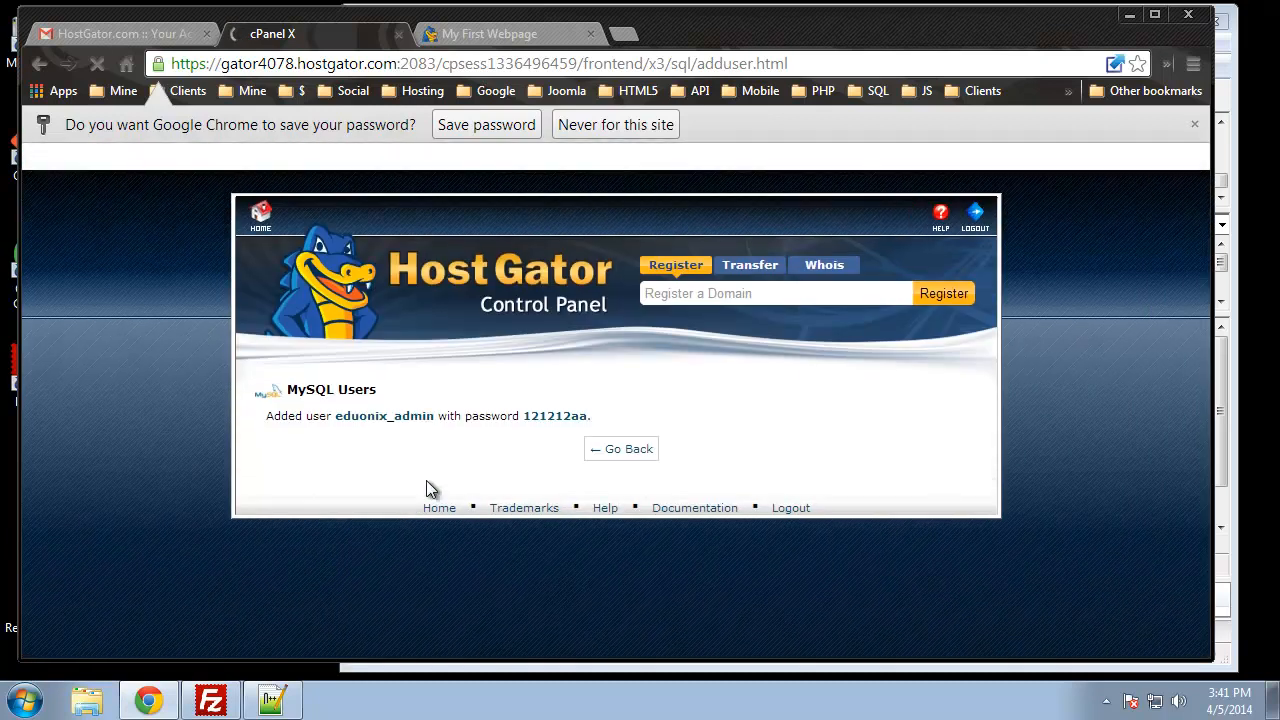
{"action": "left_click", "coordinate": [632, 422]}
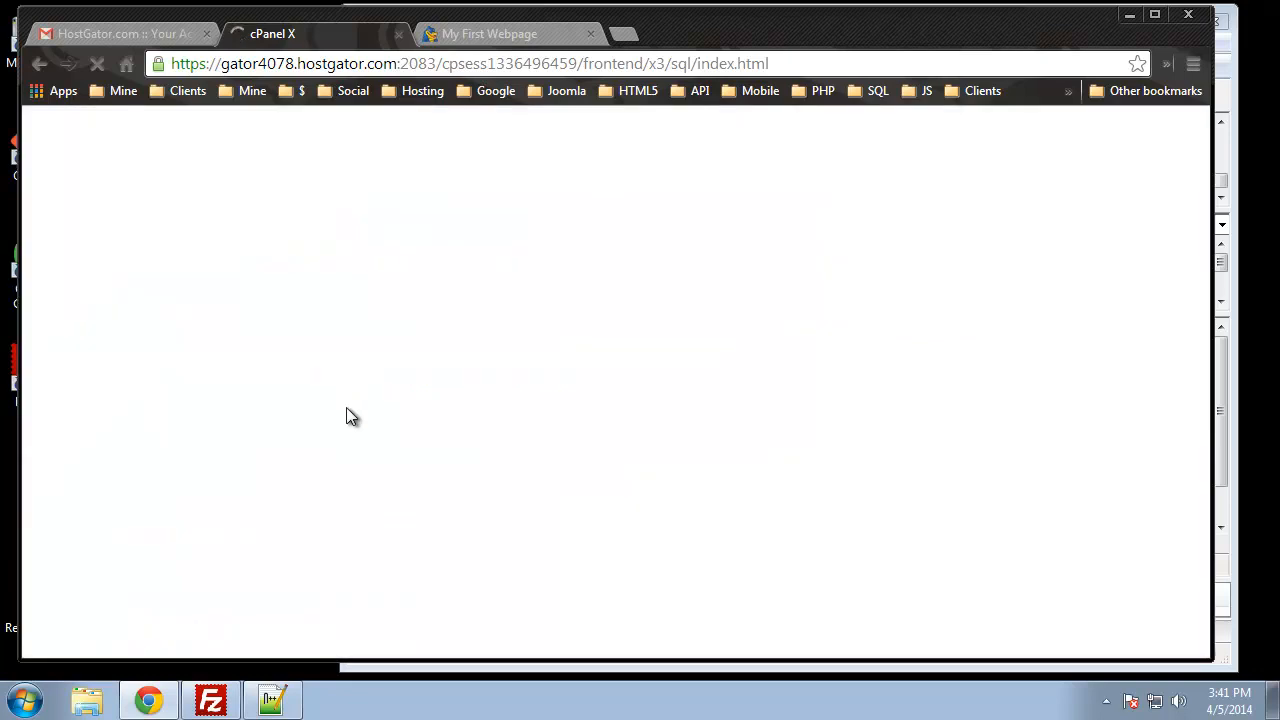
Step: Create the eduonix_blog database and go back
{"action": "scroll", "coordinate": [250, 406], "scroll_direction": "down", "scroll_amount": 5}
{"action": "scroll", "coordinate": [250, 406], "scroll_direction": "up", "scroll_amount": 3}
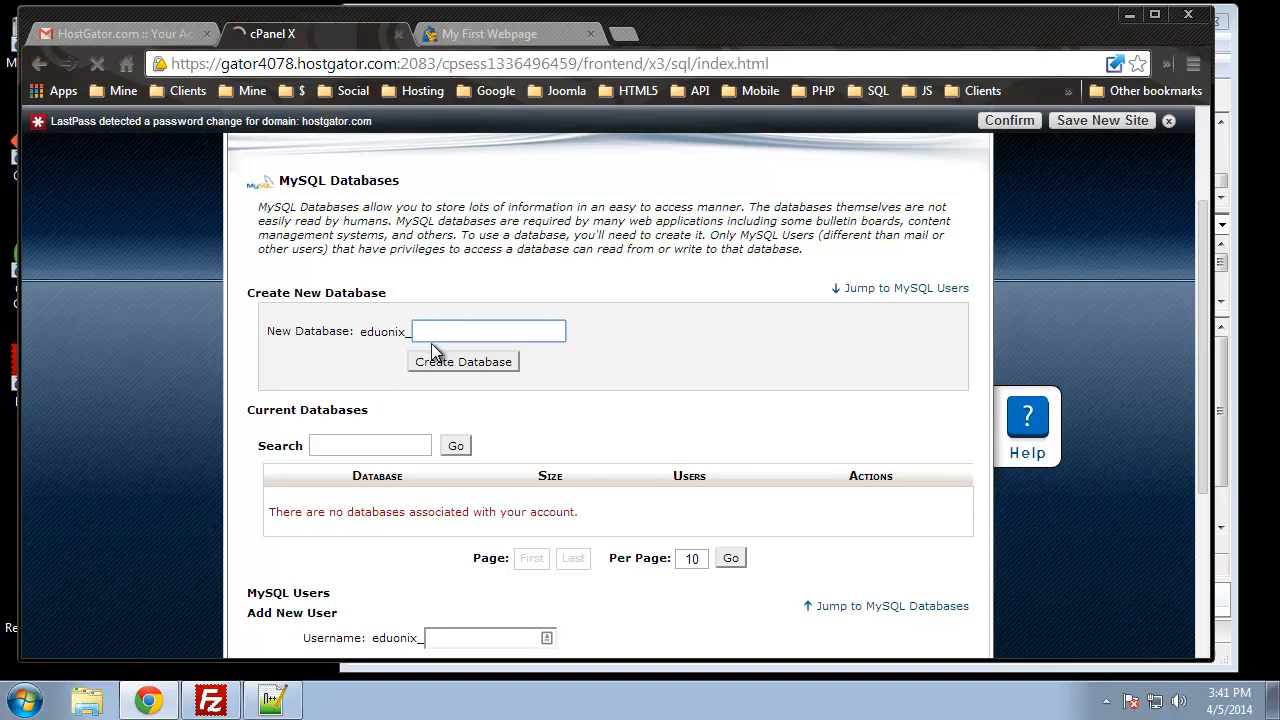
{"action": "type", "text": "blog"}
{"action": "left_click", "coordinate": [435, 366]}
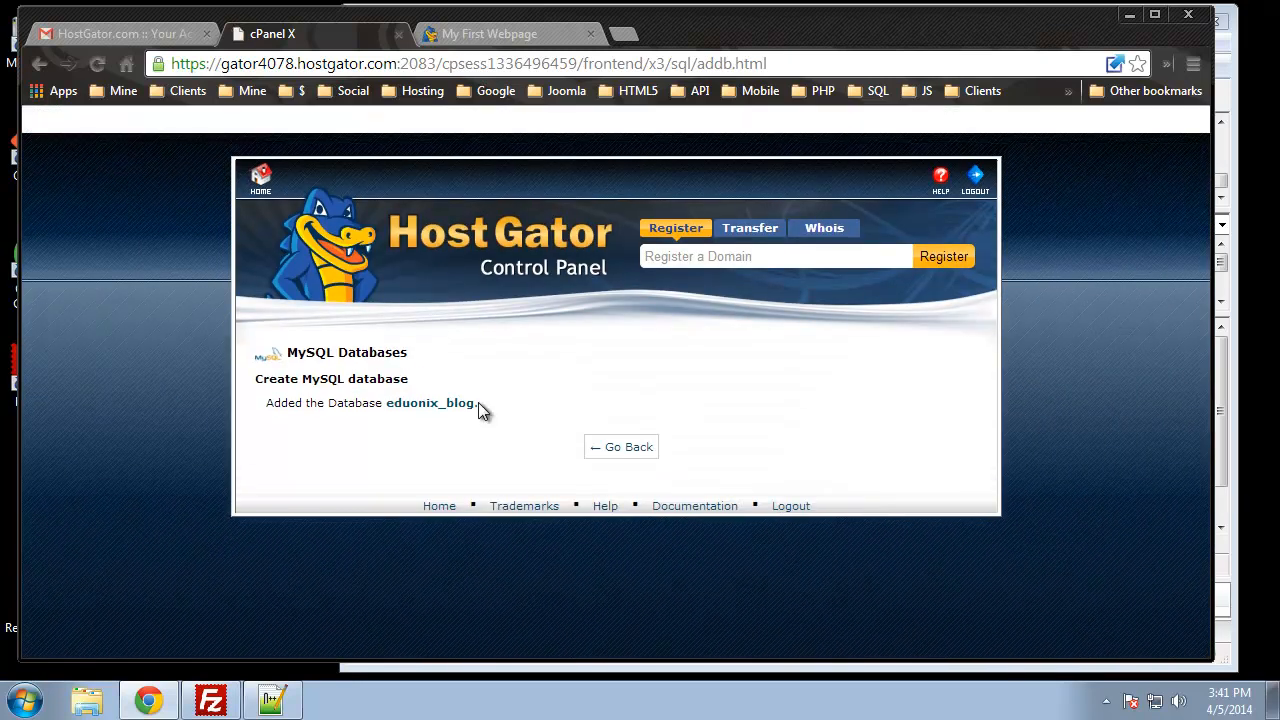
{"action": "left_click", "coordinate": [645, 450]}
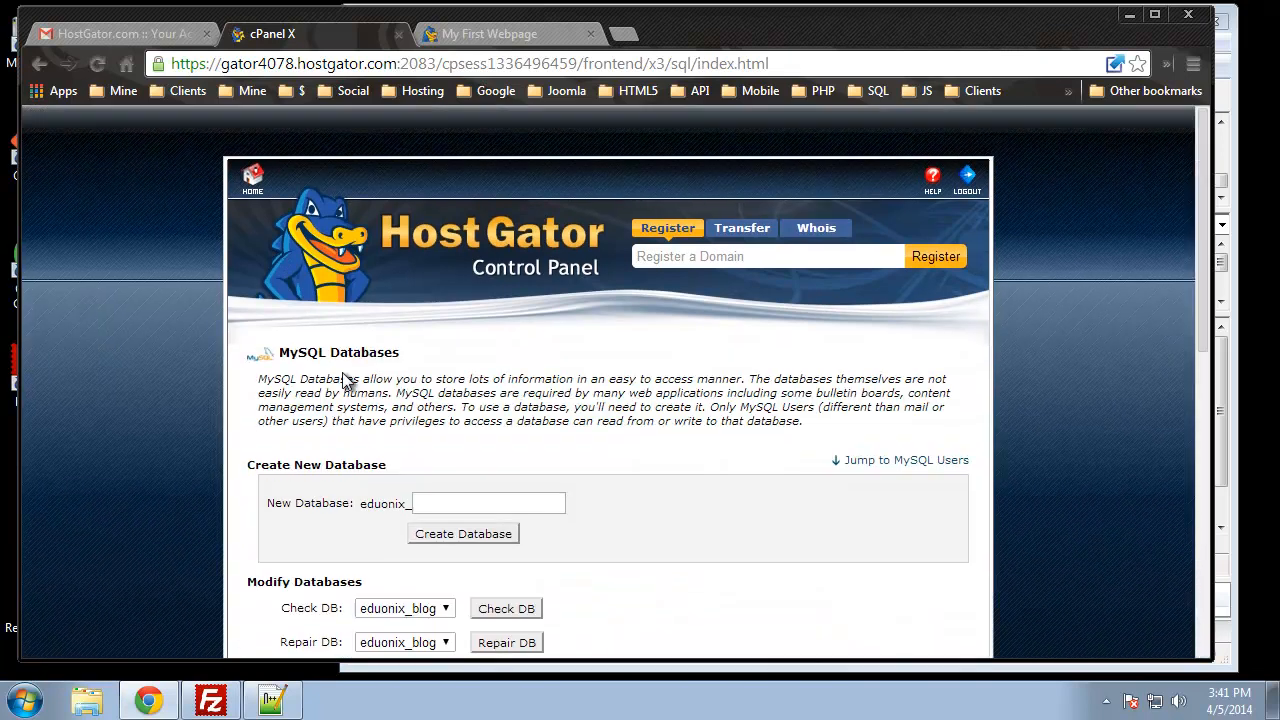
Step: Create the eduonix_cms database
{"action": "scroll", "coordinate": [450, 420], "scroll_direction": "down", "scroll_amount": 1}
{"action": "left_click", "coordinate": [459, 400]}
{"action": "type", "text": "cms"}
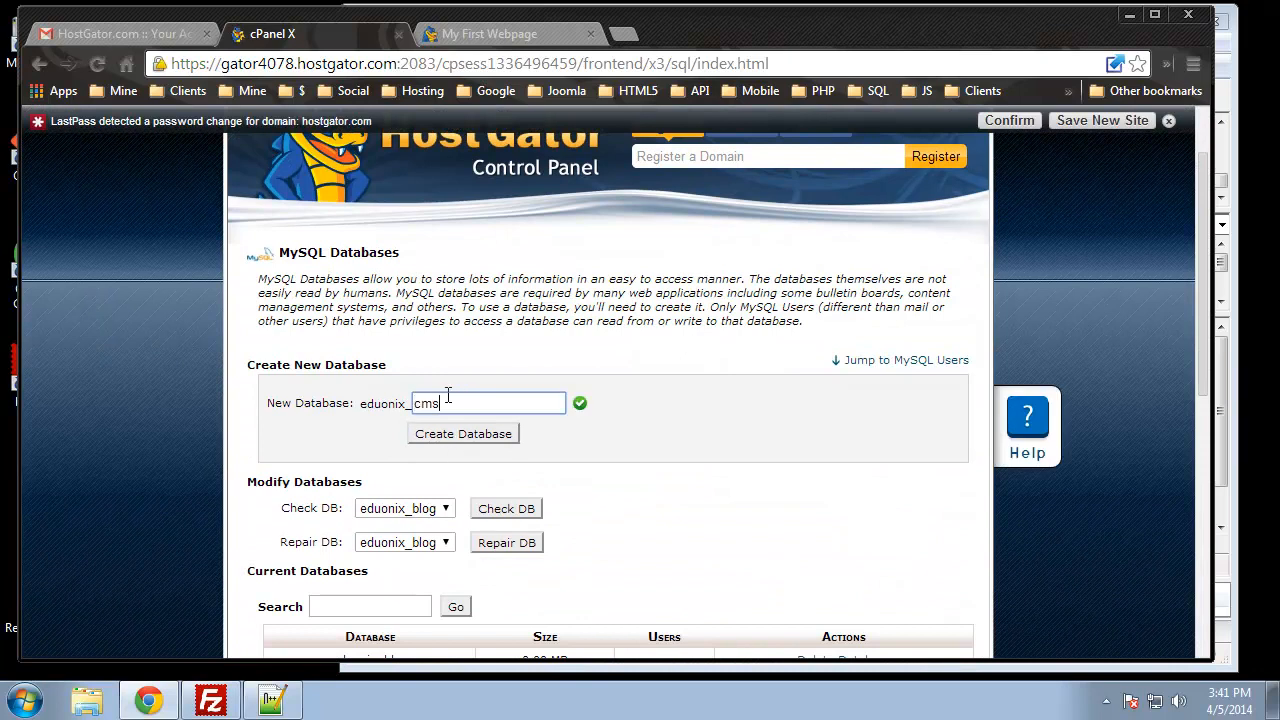
{"action": "left_click", "coordinate": [470, 436]}
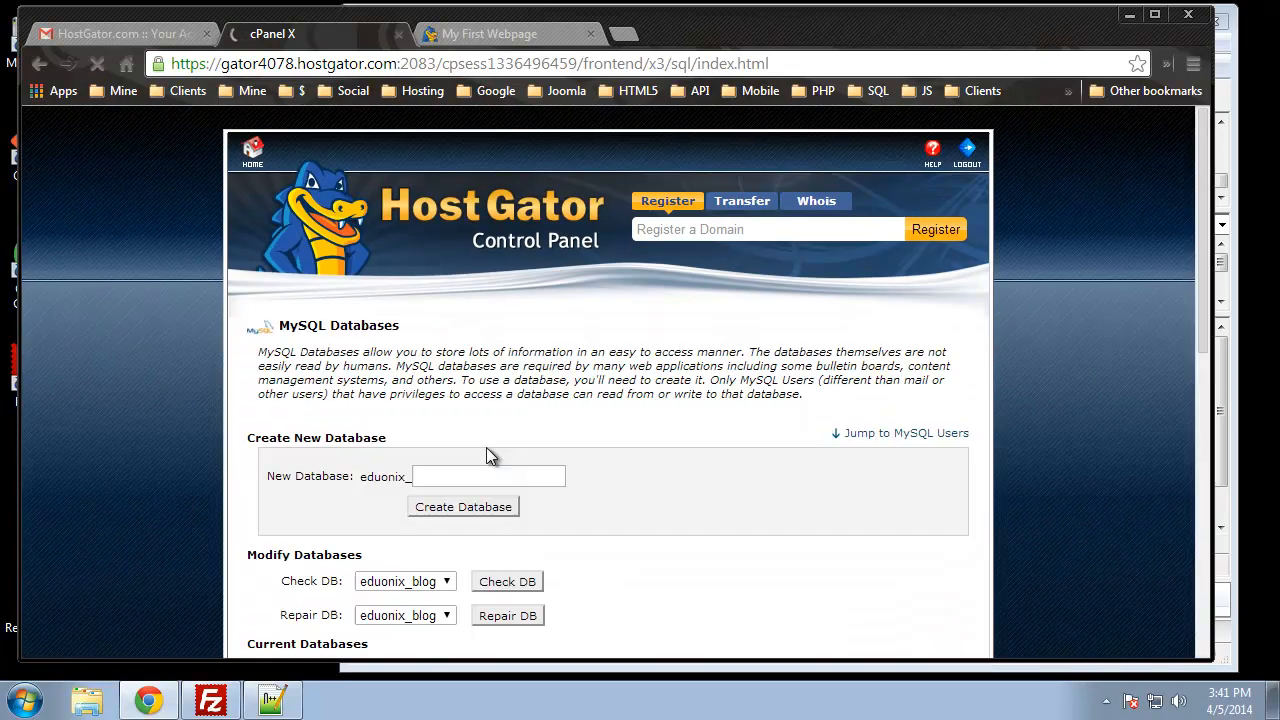
Step: Create the eduonix_store database, noting the eduonix_ name prefix, then go back
{"action": "left_click", "coordinate": [470, 500]}
{"action": "type", "text": "store"}
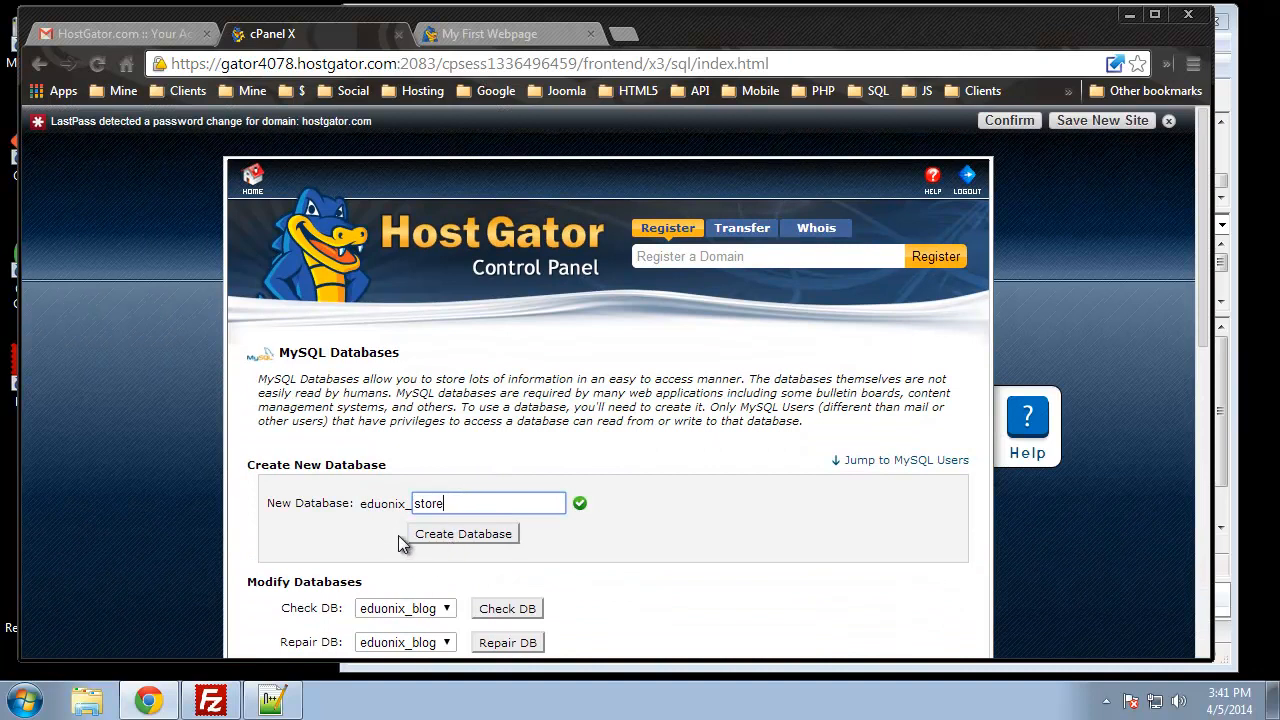
{"action": "scroll", "coordinate": [402, 545], "scroll_direction": "down", "scroll_amount": 2}
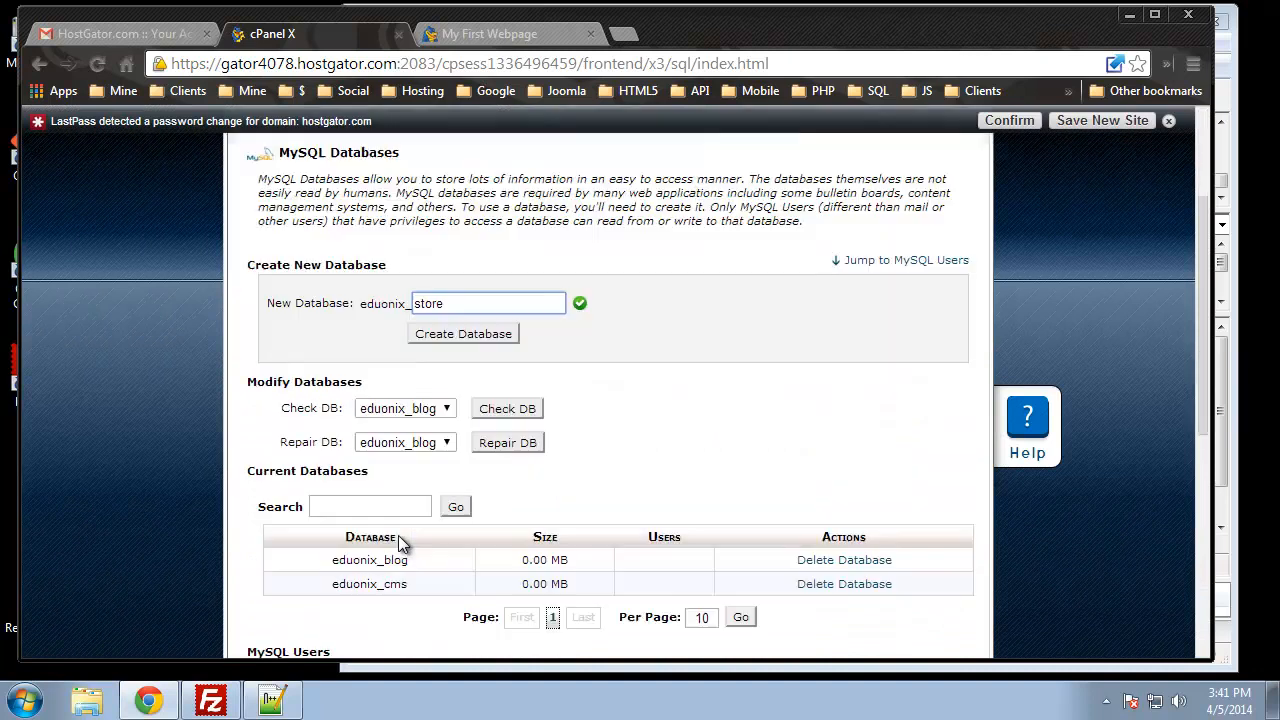
{"action": "left_click_drag", "start_coordinate": [362, 306], "coordinate": [406, 303]}
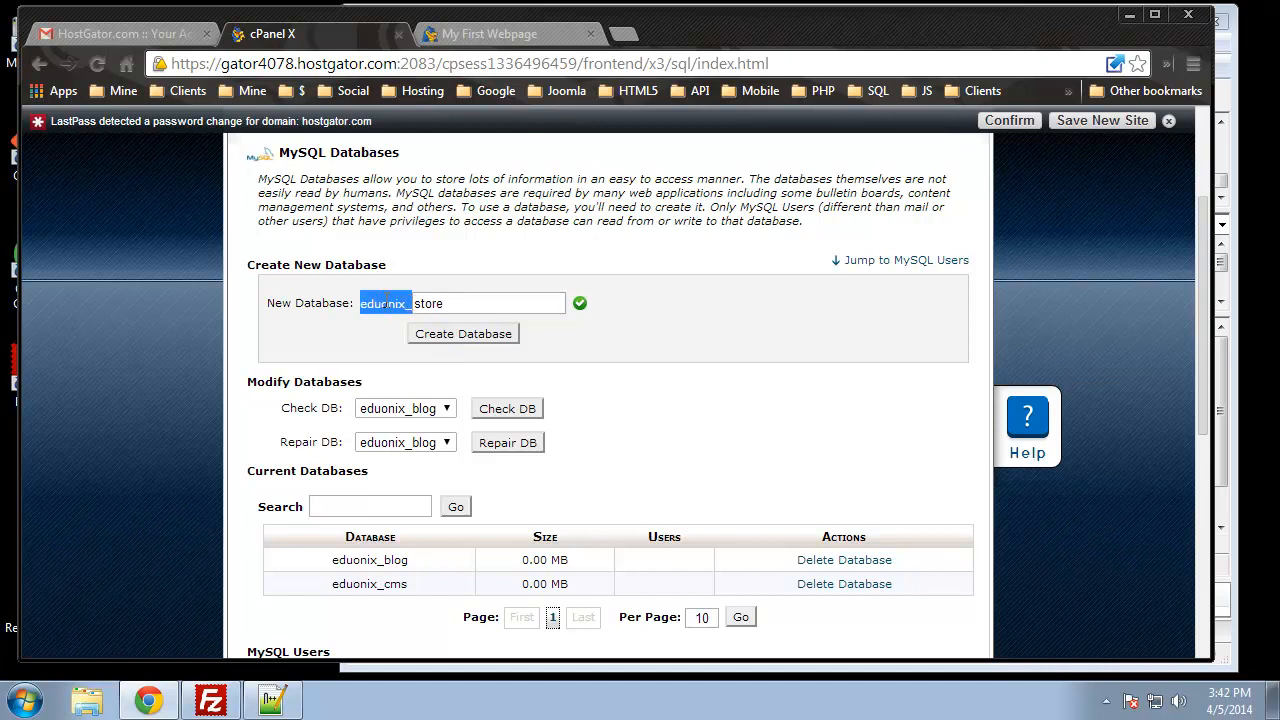
{"action": "left_click", "coordinate": [682, 398]}
{"action": "left_click", "coordinate": [474, 342]}
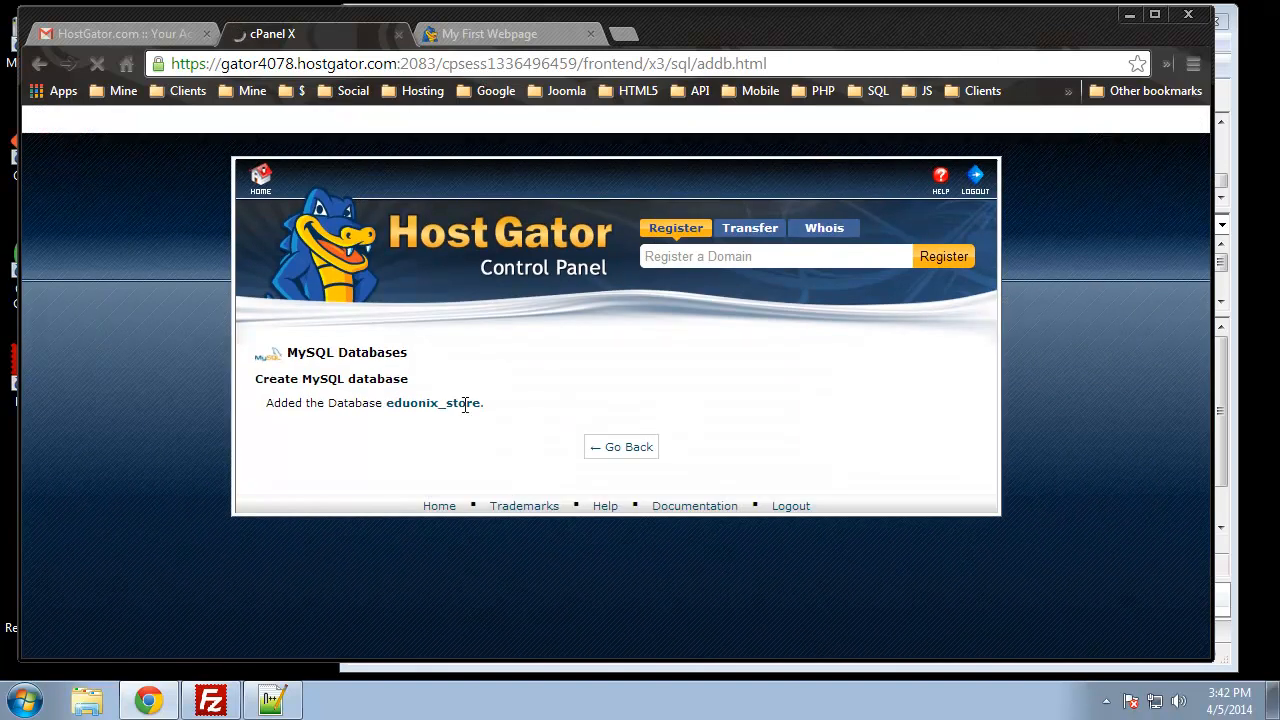
{"action": "left_click", "coordinate": [621, 456]}
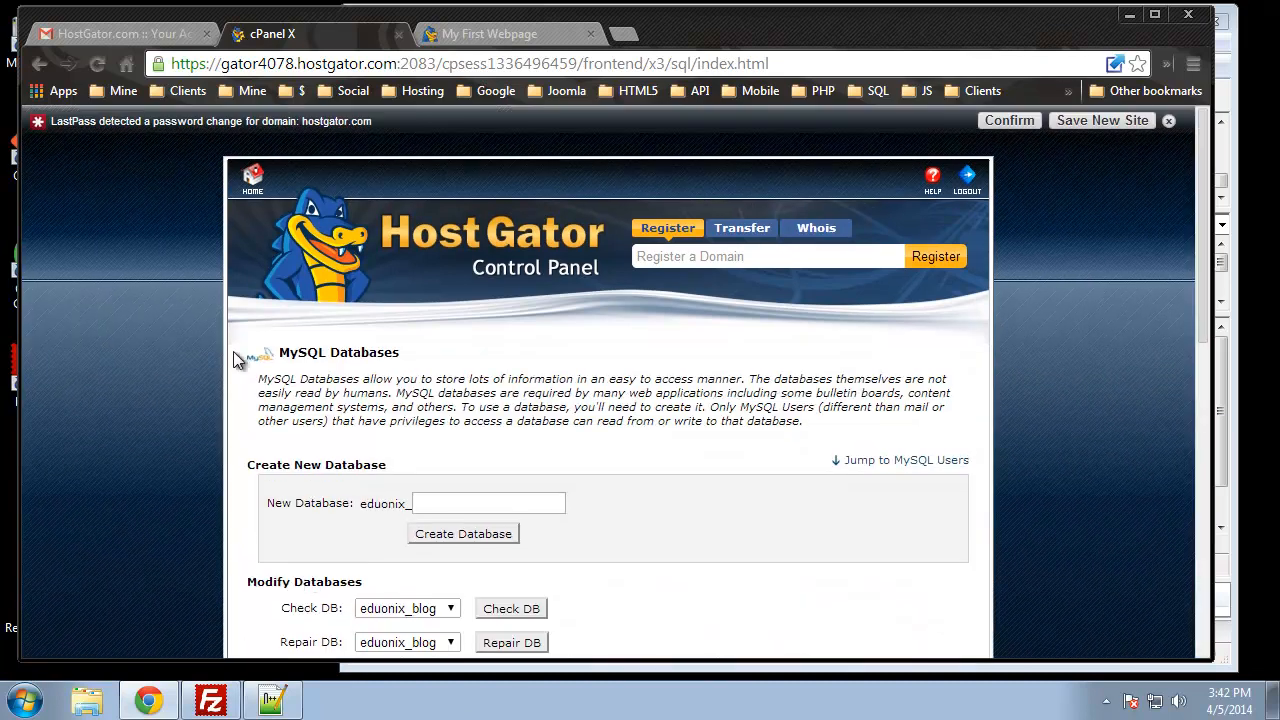
Step: Add eduonix_admin to eduonix_blog with ALL PRIVILEGES and save the changes
{"action": "scroll", "coordinate": [151, 352], "scroll_direction": "down", "scroll_amount": 7}
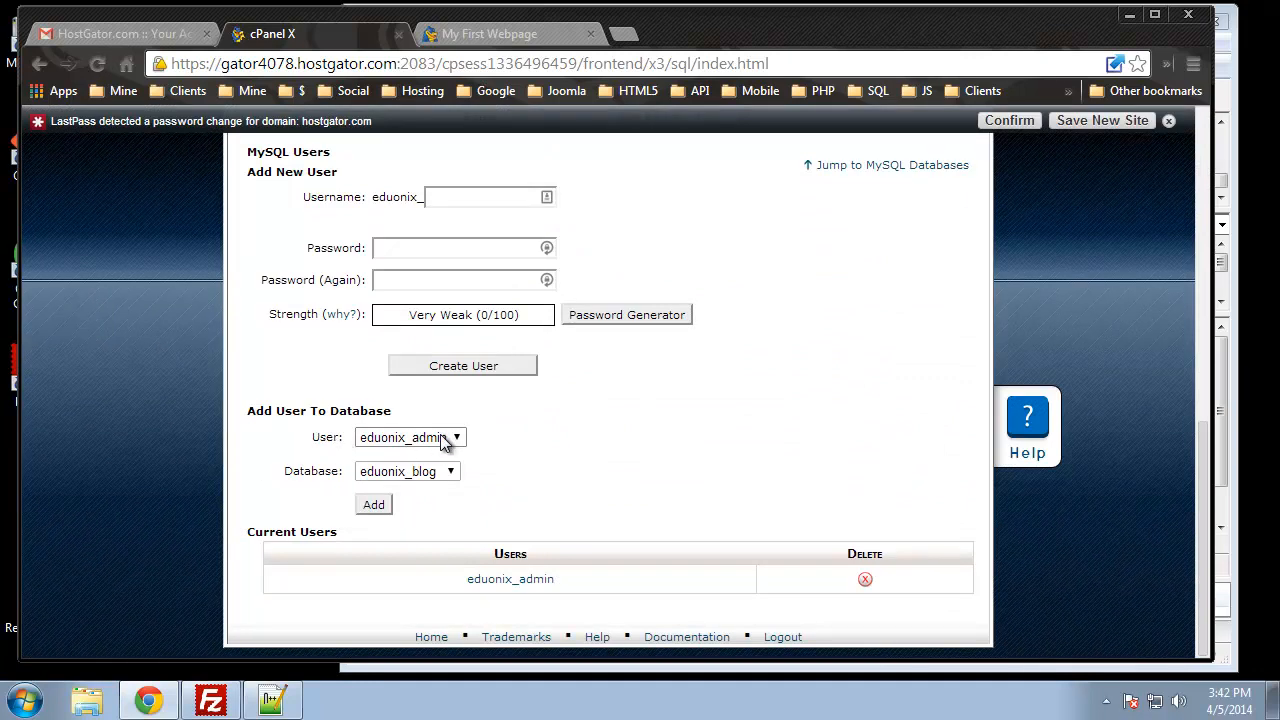
{"action": "left_click", "coordinate": [373, 504]}
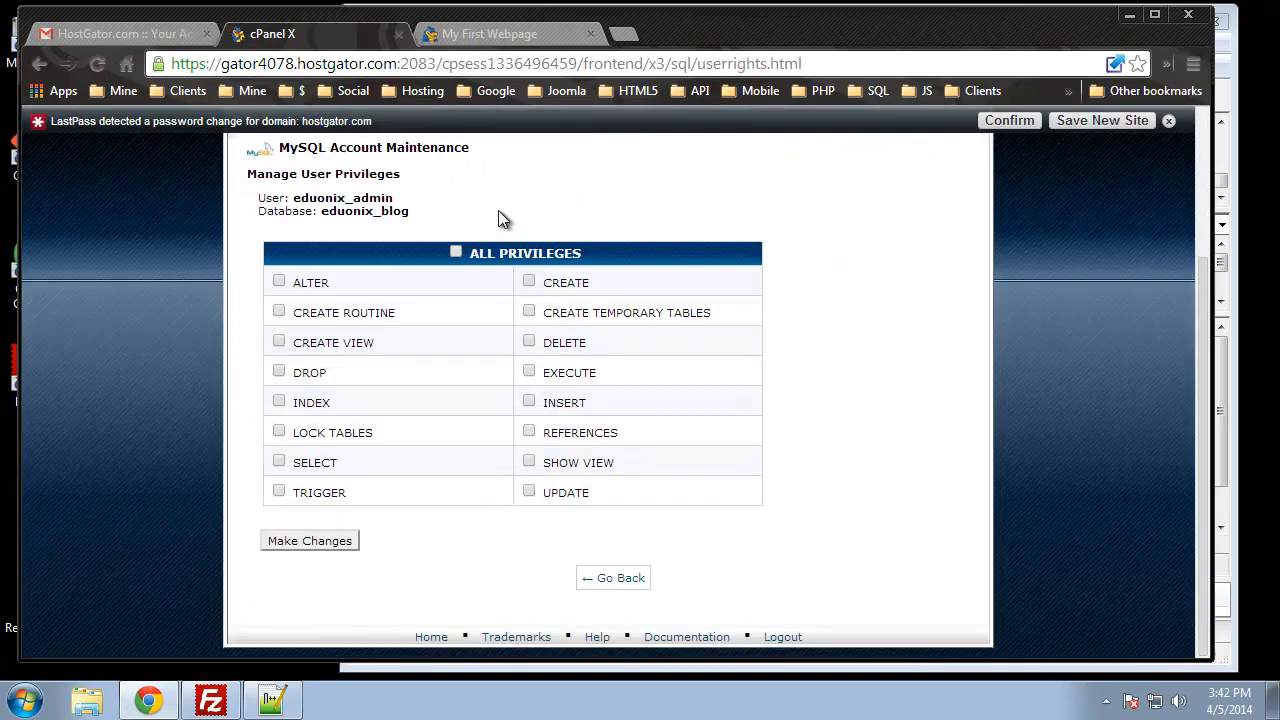
{"action": "left_click", "coordinate": [455, 252]}
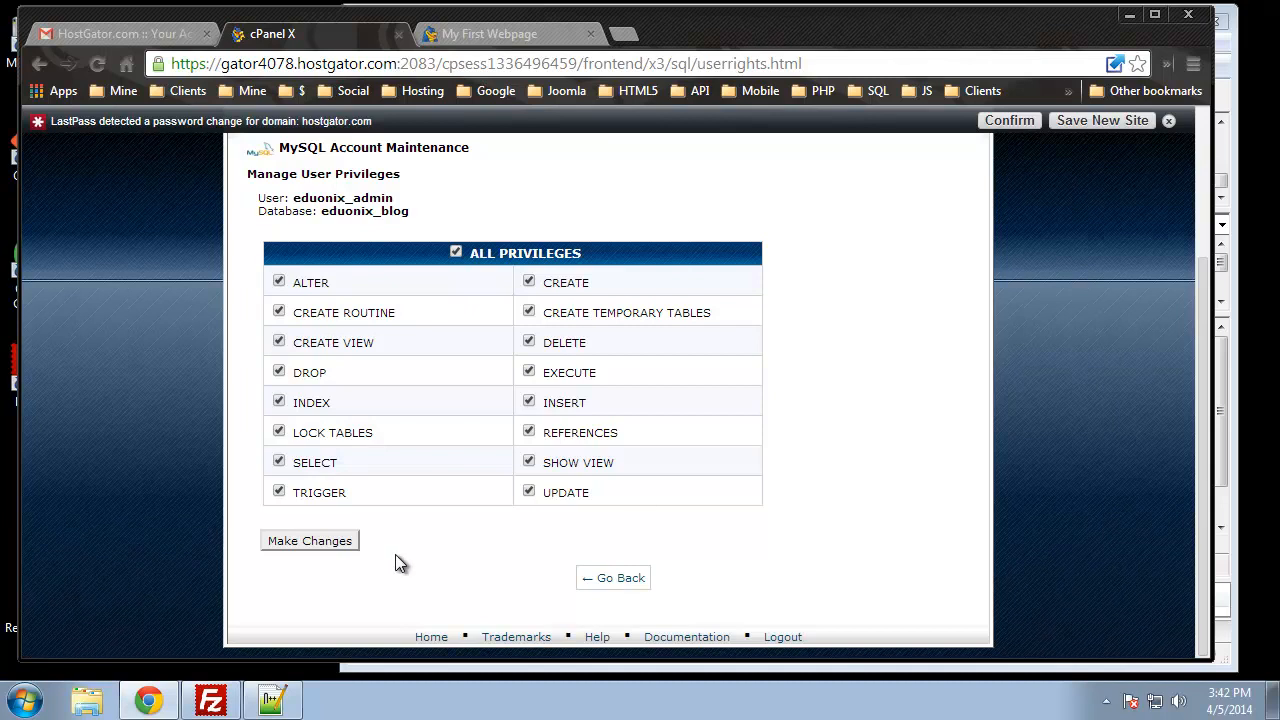
{"action": "left_click", "coordinate": [315, 540]}
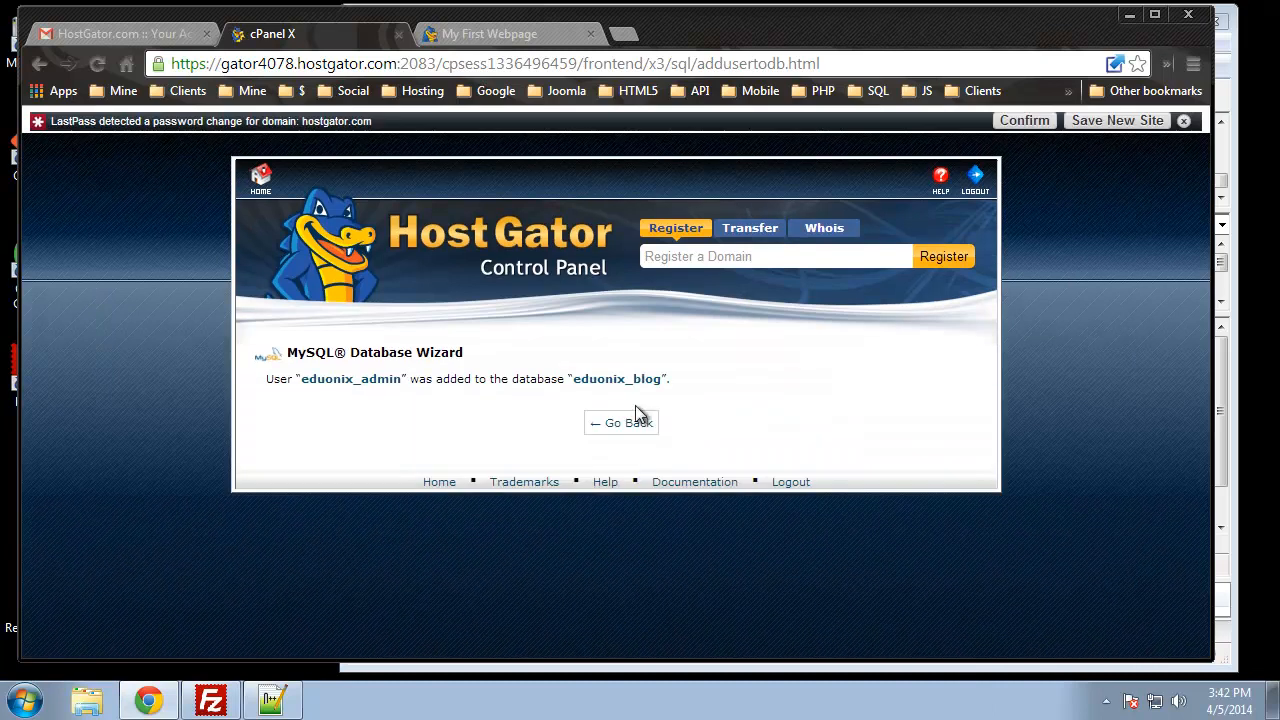
{"action": "left_click", "coordinate": [621, 423]}
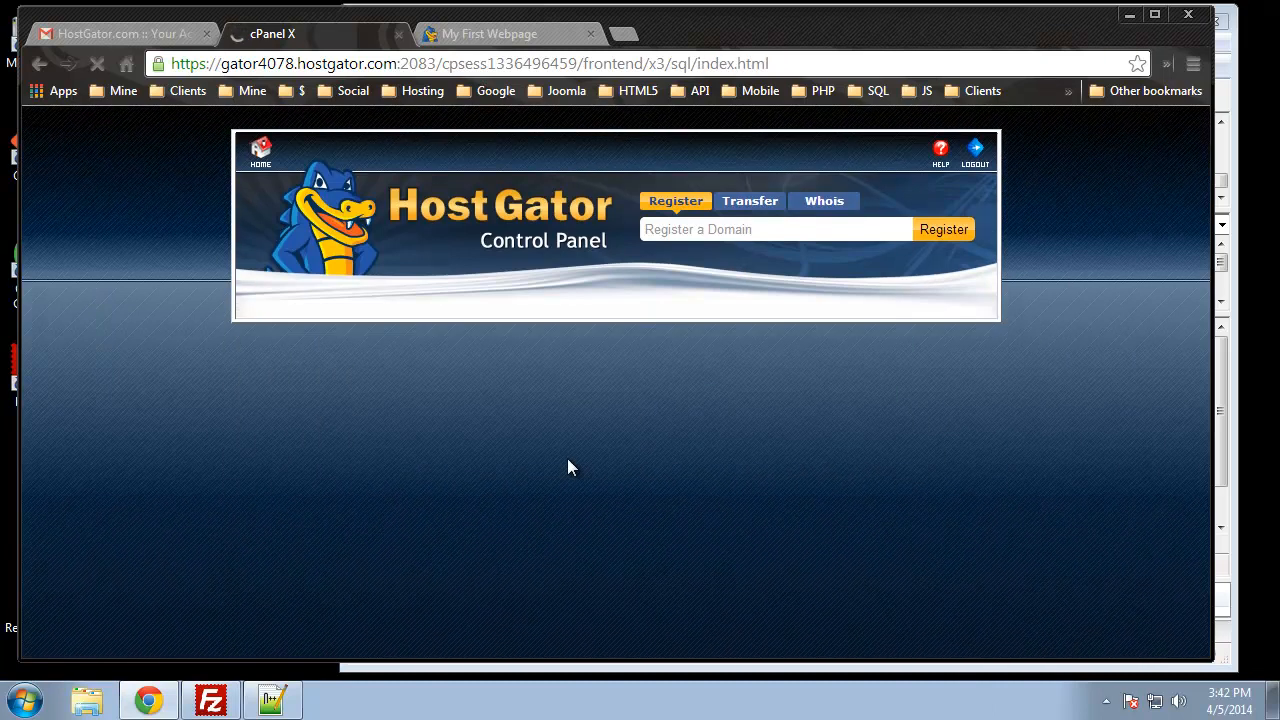
Step: Select eduonix_cms, add eduonix_admin to it with ALL PRIVILEGES, and save
{"action": "scroll", "coordinate": [563, 462], "scroll_direction": "down", "scroll_amount": 10}
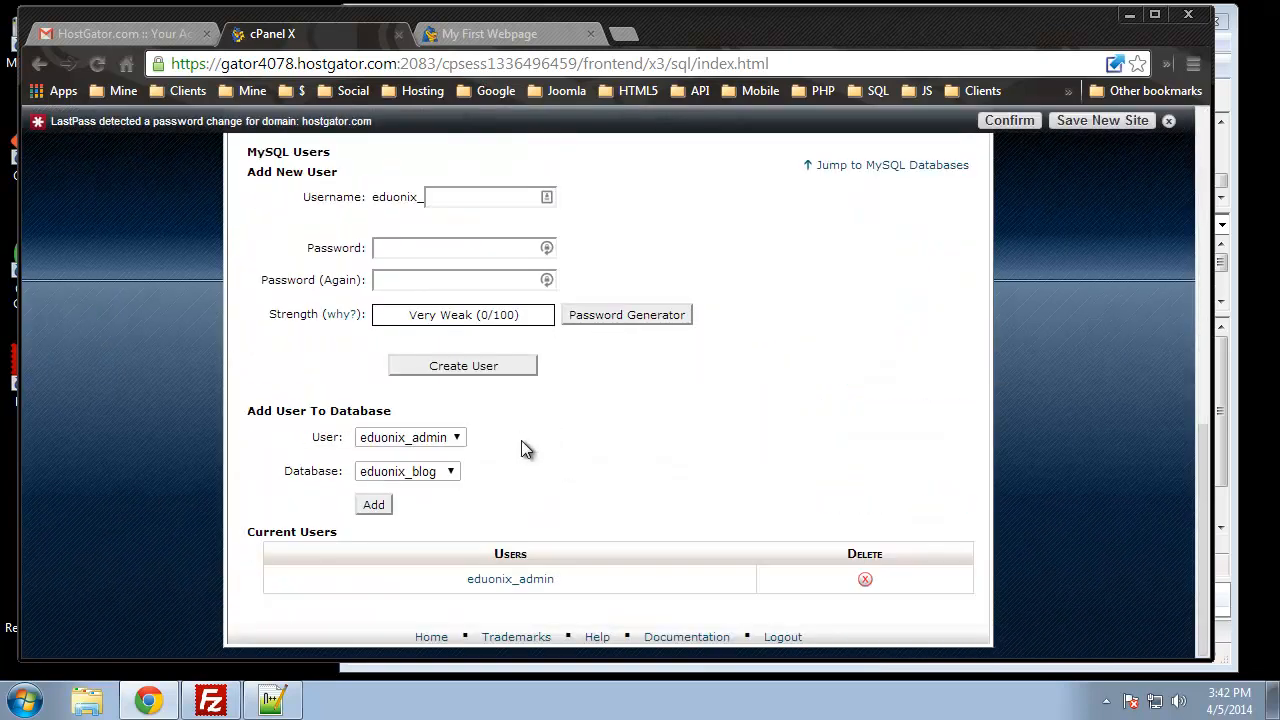
{"action": "left_click", "coordinate": [450, 472]}
{"action": "left_click", "coordinate": [392, 503]}
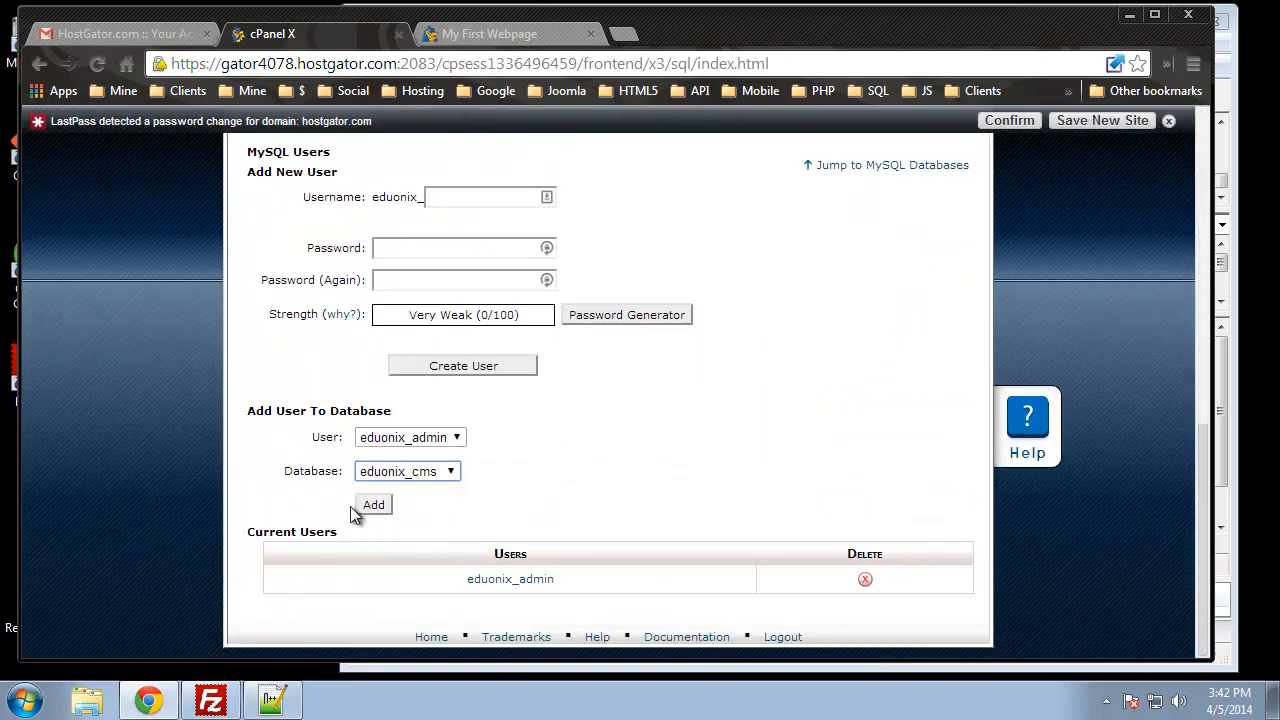
{"action": "left_click", "coordinate": [371, 506]}
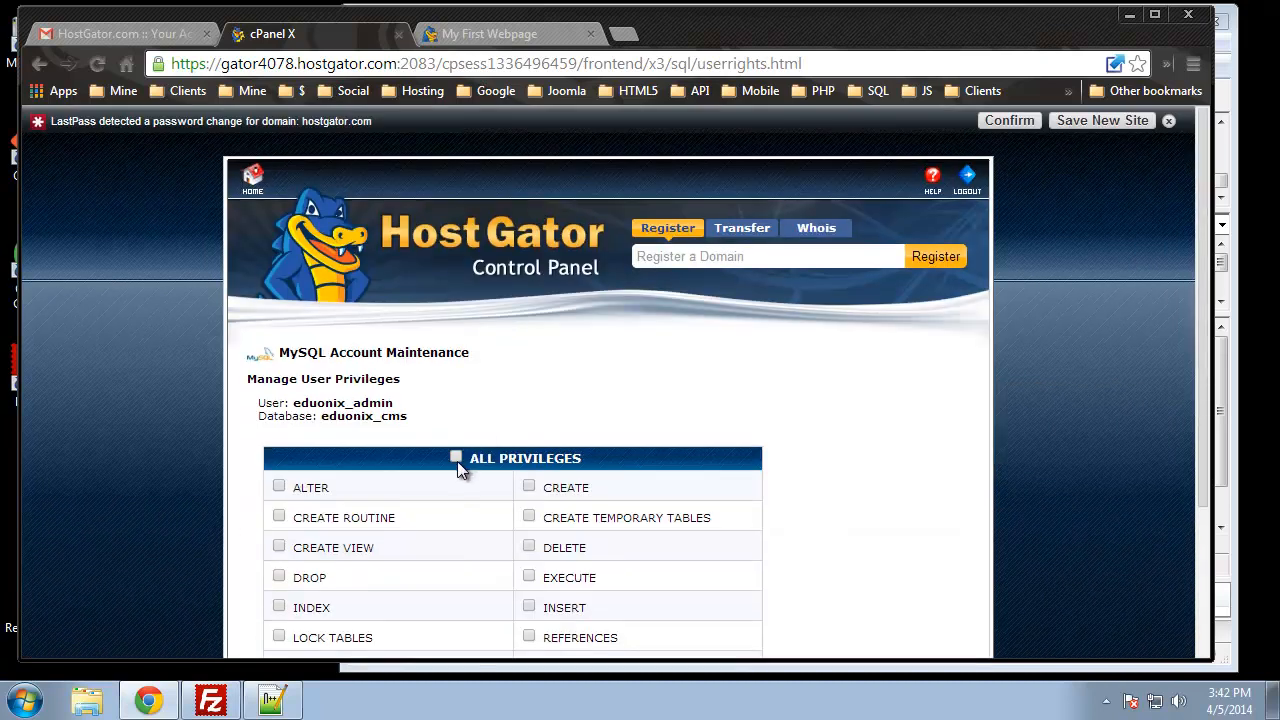
{"action": "left_click", "coordinate": [456, 458]}
{"action": "scroll", "coordinate": [494, 450], "scroll_direction": "down", "scroll_amount": 2}
{"action": "left_click", "coordinate": [315, 540]}
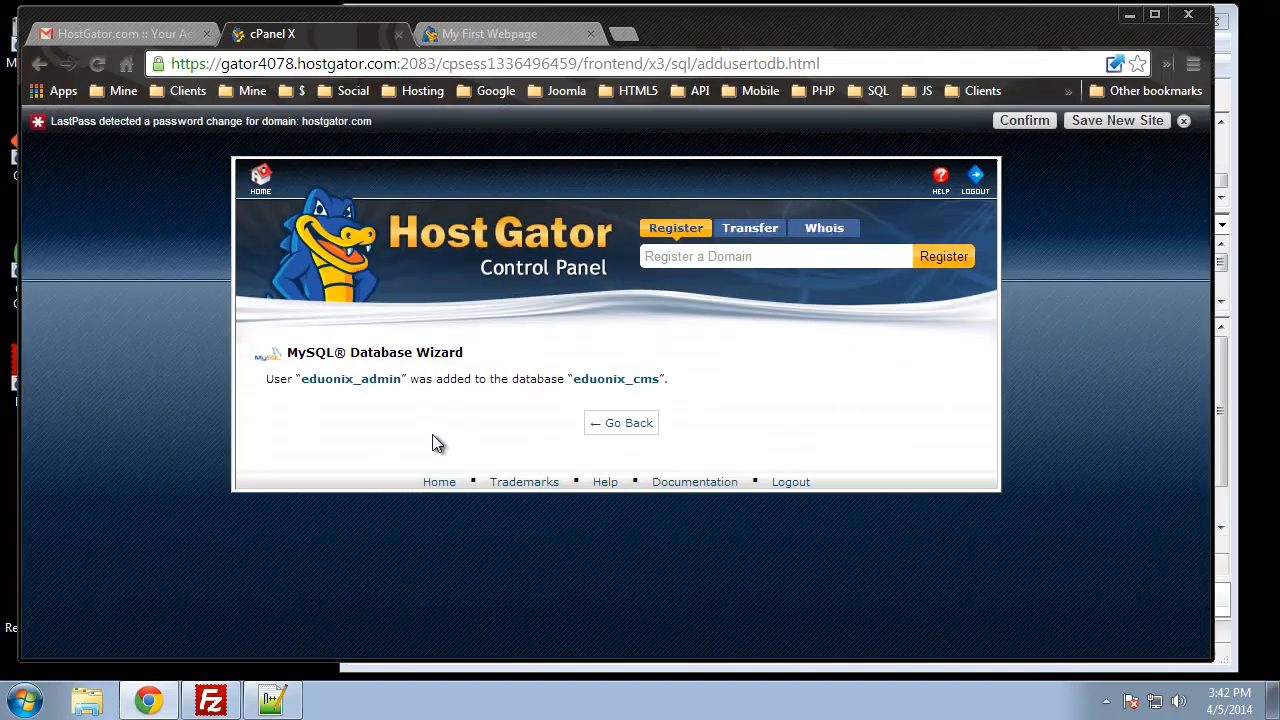
{"action": "left_click", "coordinate": [612, 424]}
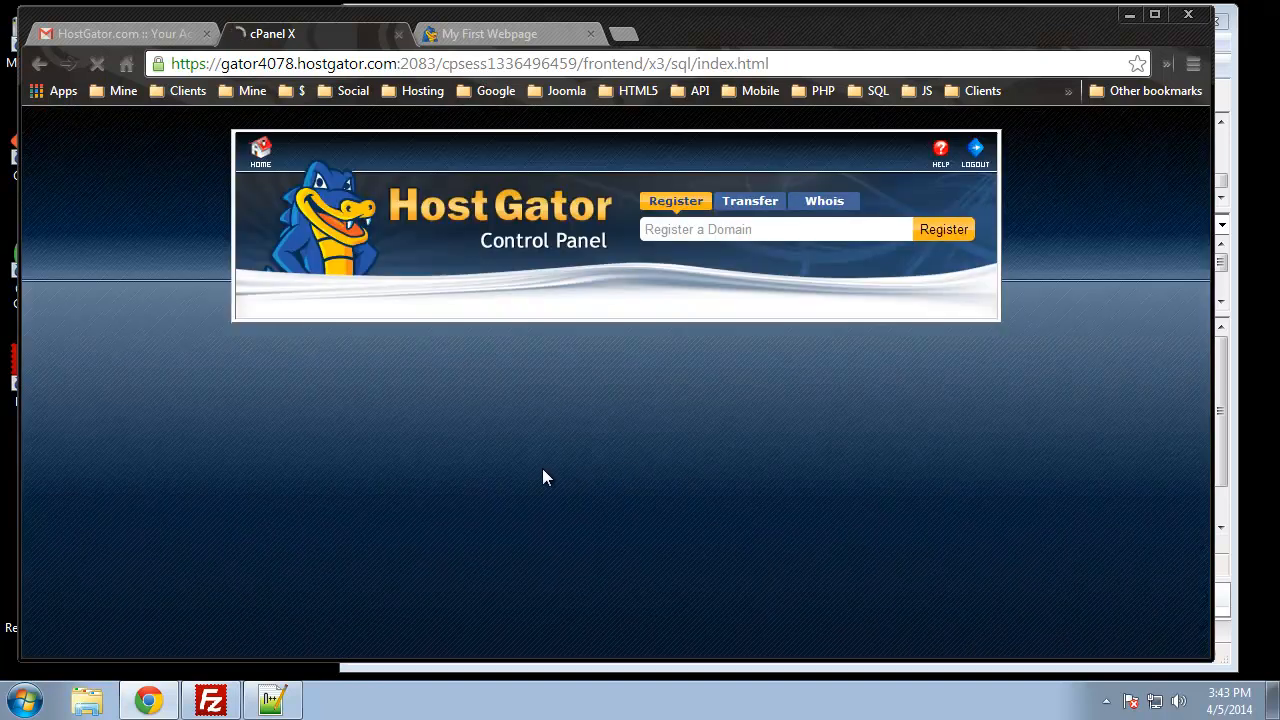
{"action": "scroll", "coordinate": [520, 498], "scroll_direction": "down", "scroll_amount": 9}
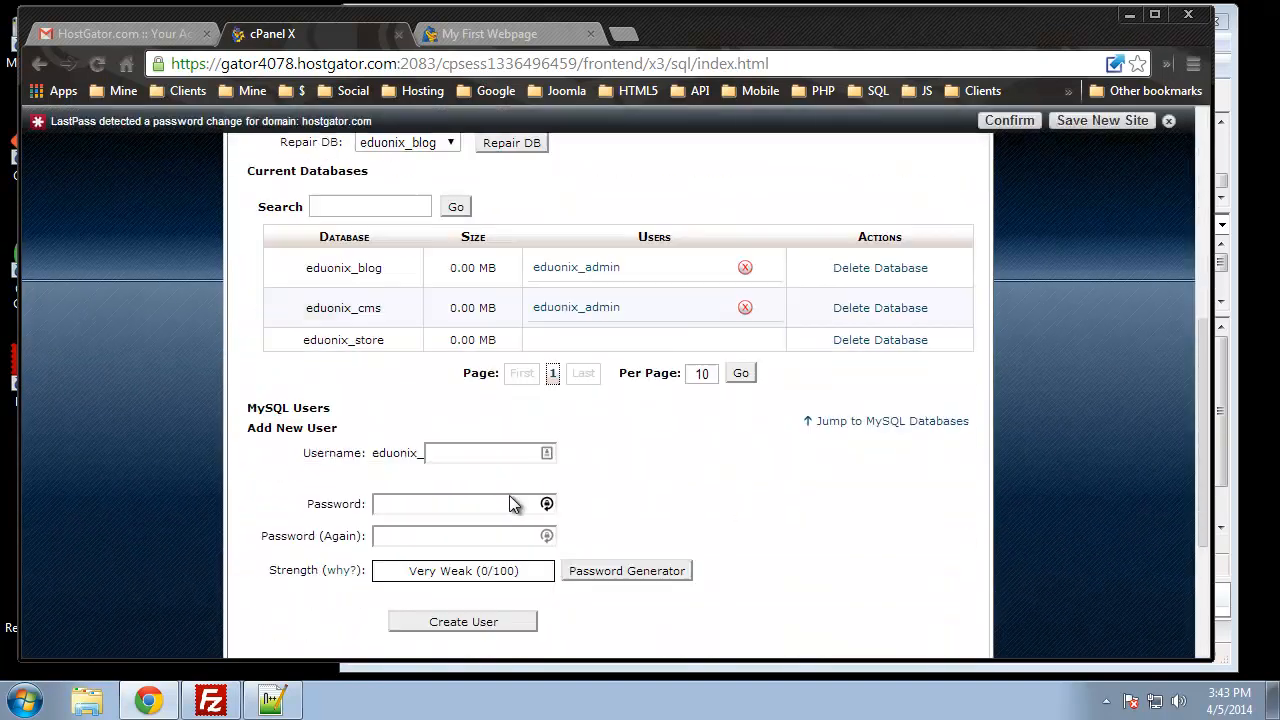
Step: Select eduonix_store, add eduonix_admin to it with ALL PRIVILEGES, and save
{"action": "left_click", "coordinate": [449, 471]}
{"action": "left_click", "coordinate": [440, 520]}
{"action": "left_click", "coordinate": [372, 507]}
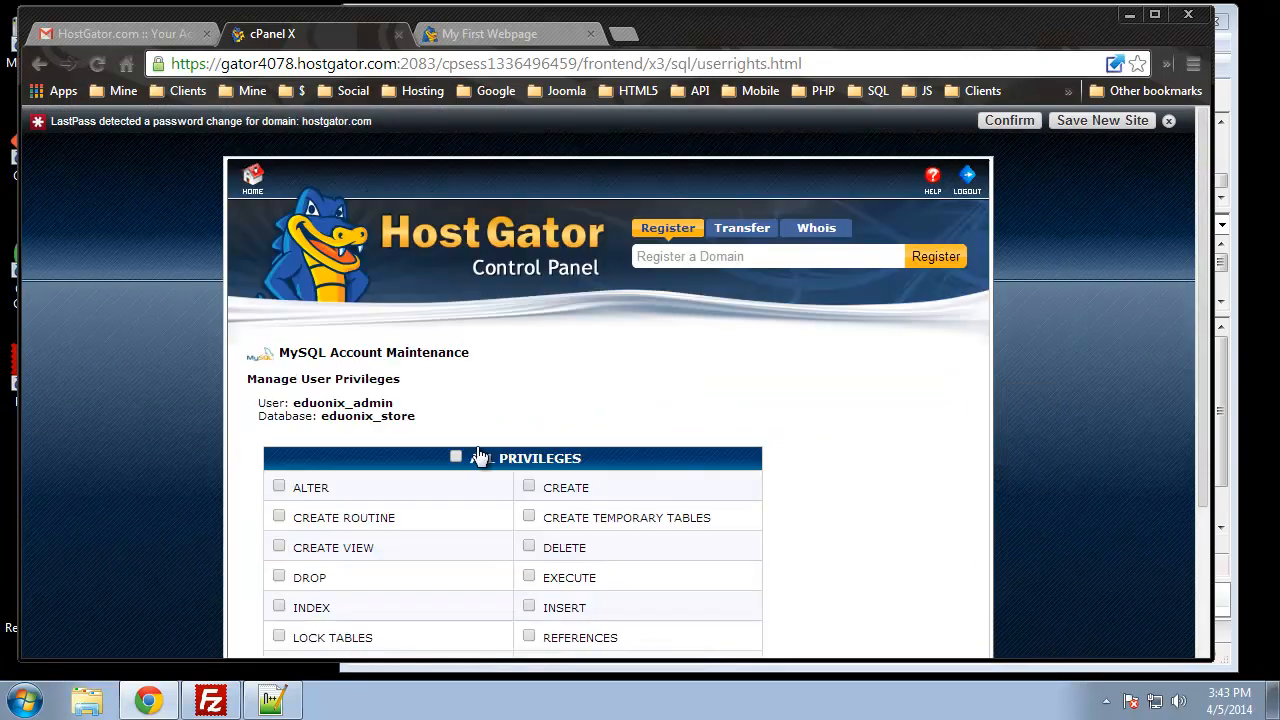
{"action": "left_click", "coordinate": [456, 453]}
{"action": "scroll", "coordinate": [458, 464], "scroll_direction": "down", "scroll_amount": 2}
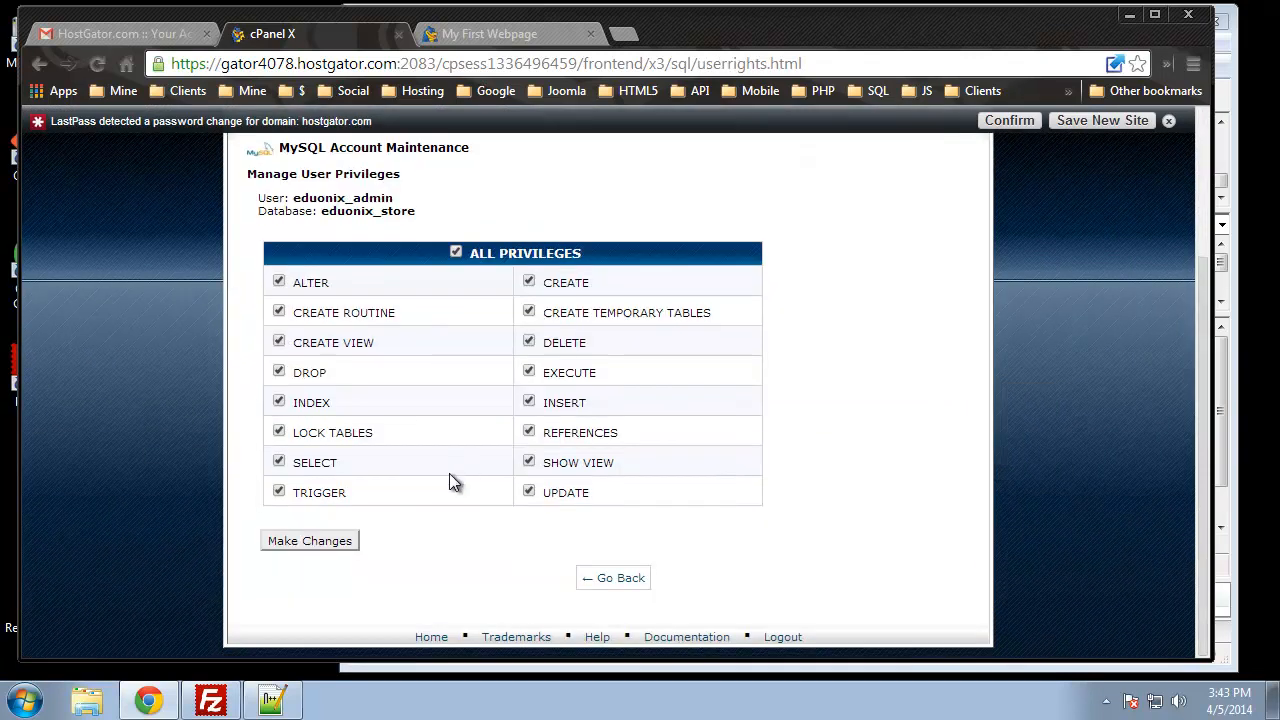
{"action": "left_click", "coordinate": [347, 547]}
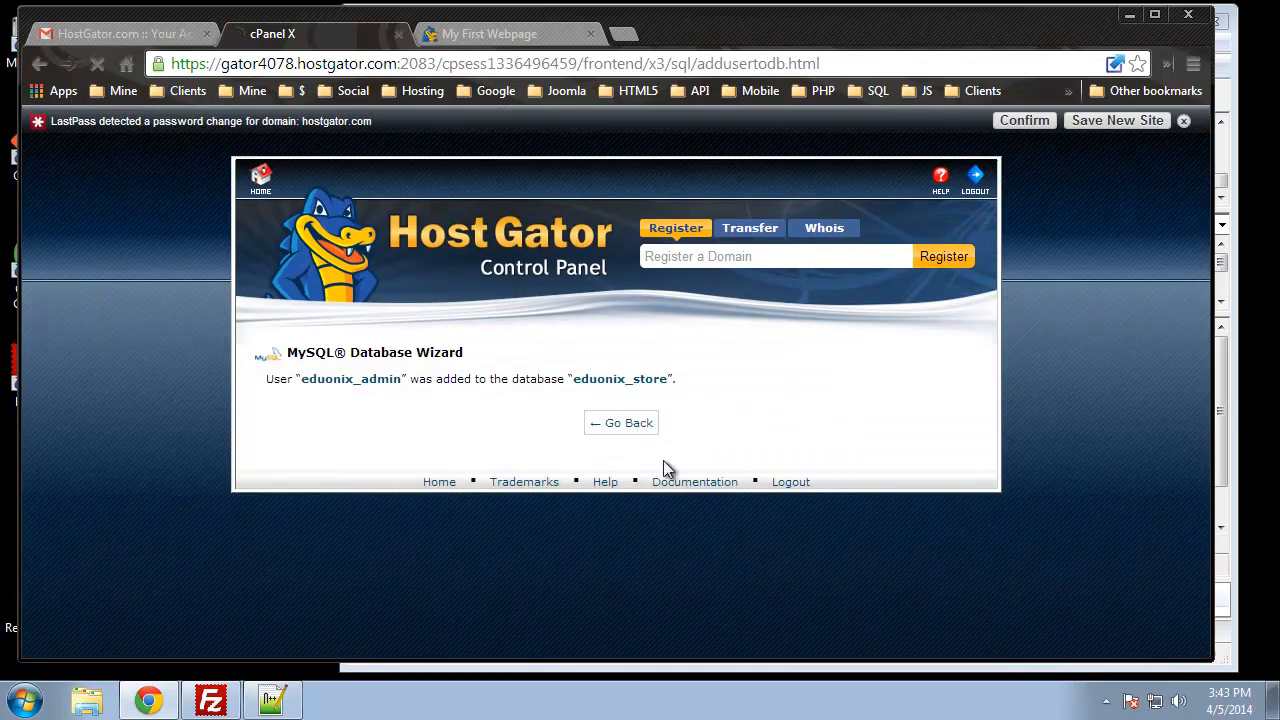
{"action": "left_click", "coordinate": [644, 426]}
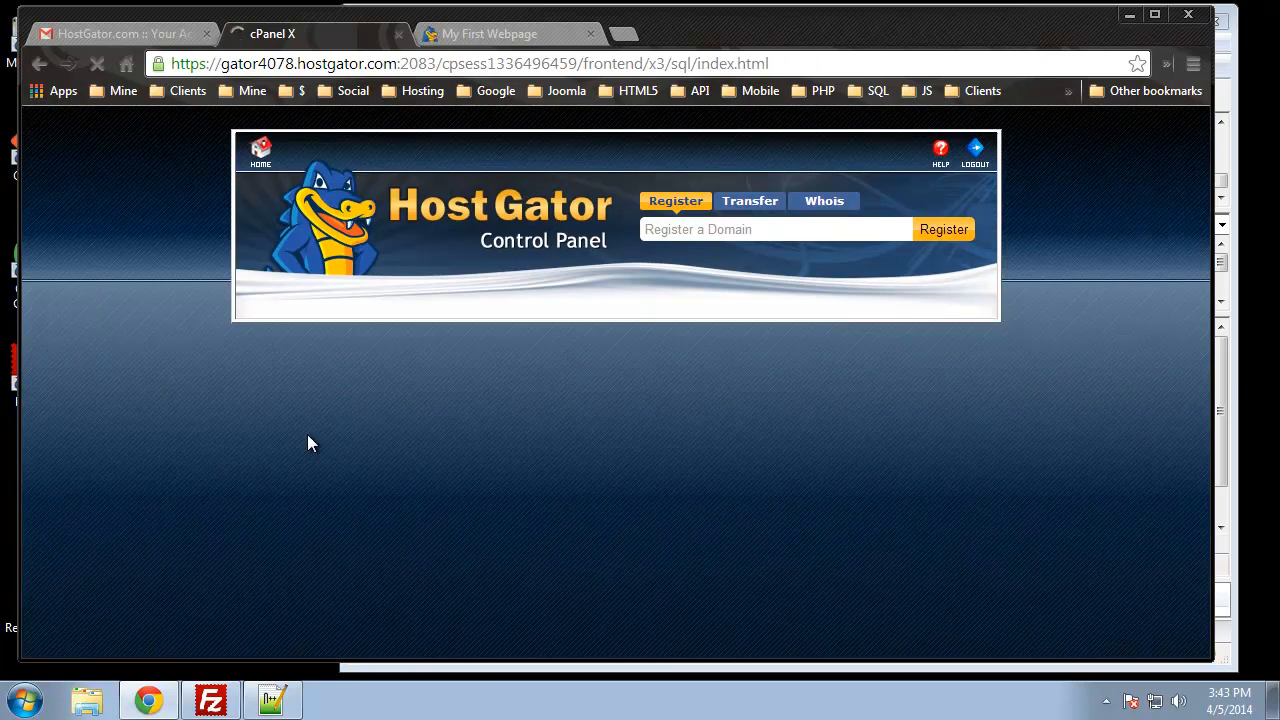
{"action": "scroll", "coordinate": [306, 440], "scroll_direction": "down", "scroll_amount": 5}
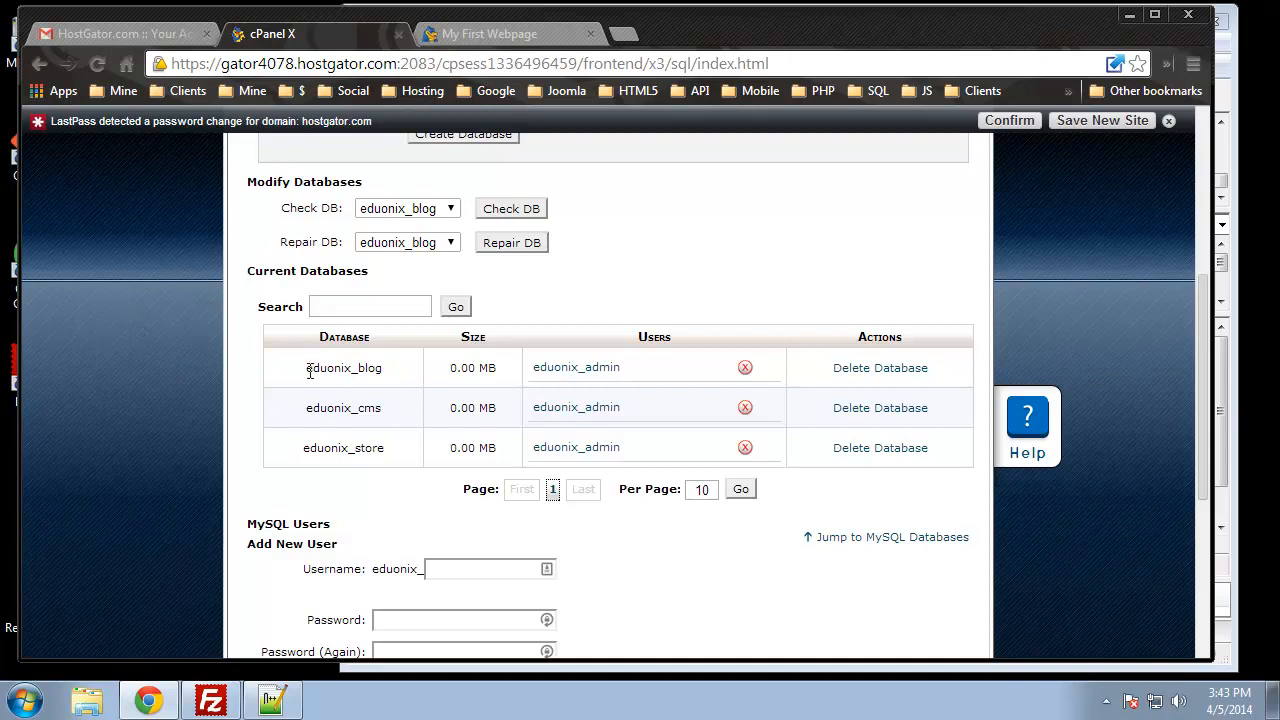
Step: Confirm eduonix_admin is listed on eduonix_blog, eduonix_cms and eduonix_store, then go Home
{"action": "left_click_drag", "start_coordinate": [400, 366], "coordinate": [306, 370]}
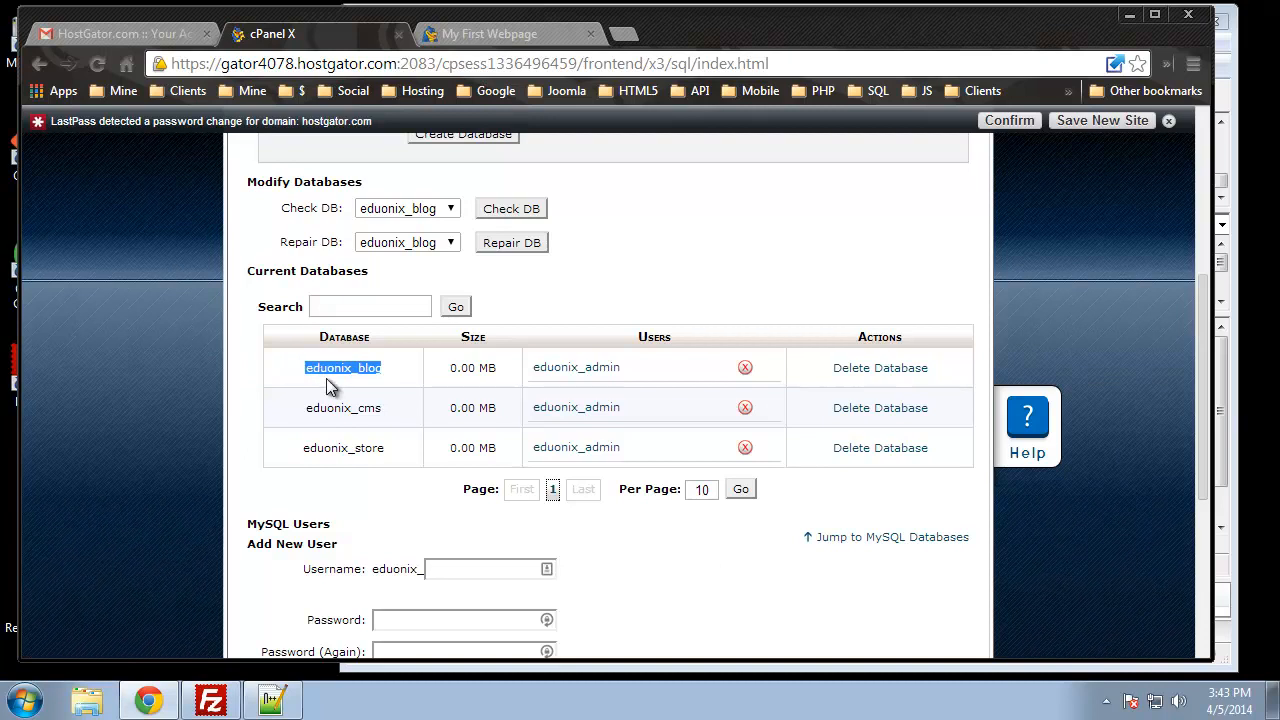
{"action": "scroll", "coordinate": [188, 324], "scroll_direction": "up", "scroll_amount": 4}
{"action": "left_click", "coordinate": [256, 190]}
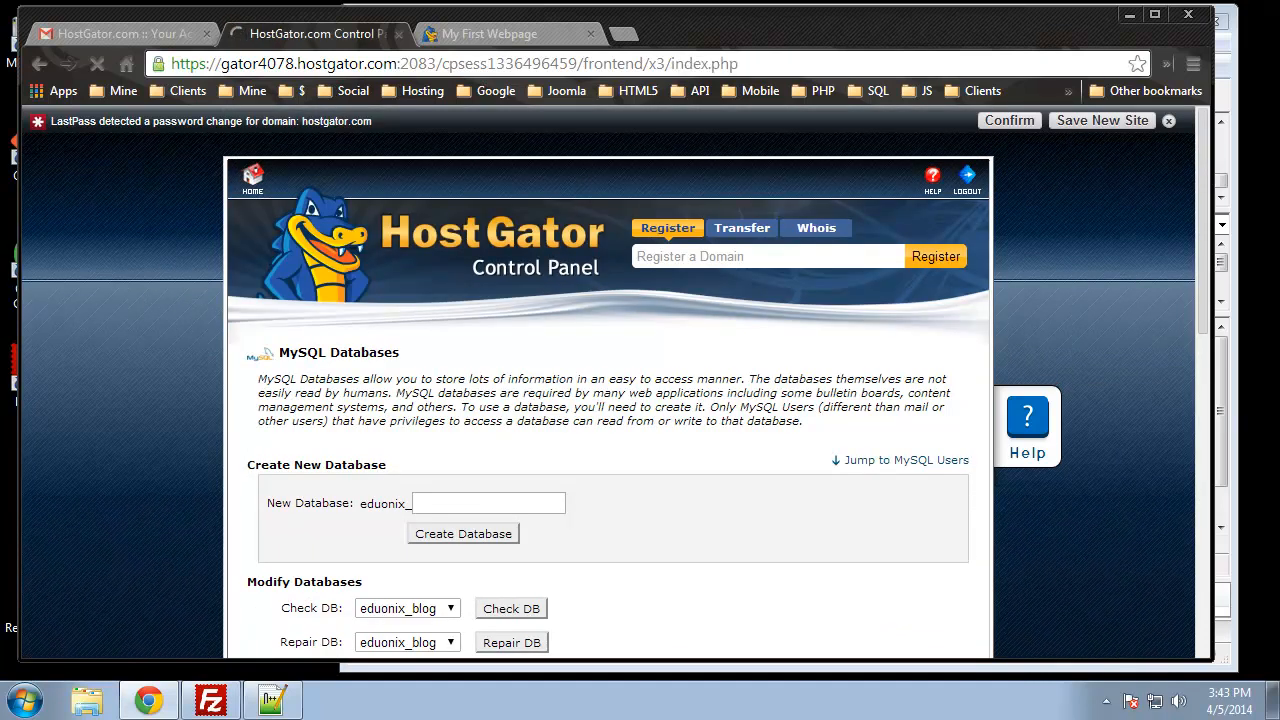